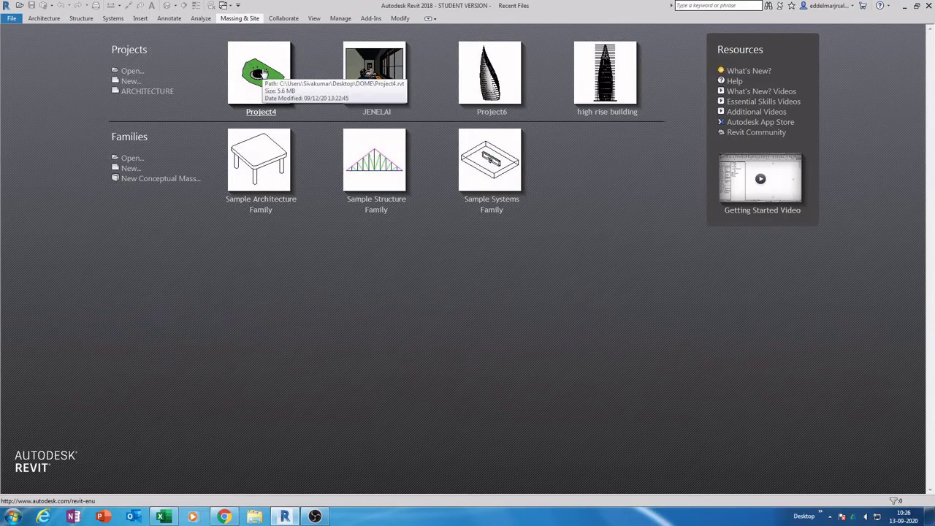
Step: Open Project4 from Recent Files to show the pink dome on its circular pad
{"action": "left_click", "coordinate": [261, 73]}
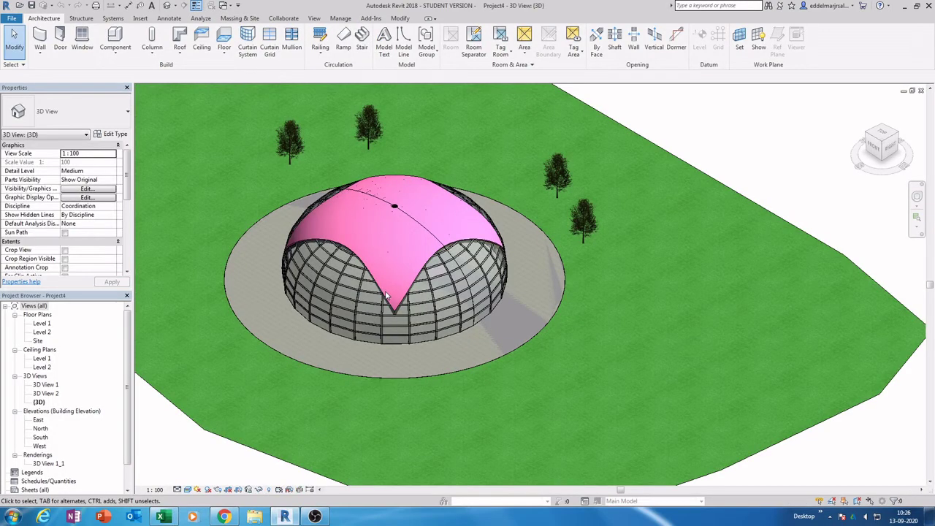
Step: Switch the 3D view's visual style to Wireframe
{"action": "scroll", "coordinate": [376, 310], "scroll_direction": "down", "scroll_amount": 1}
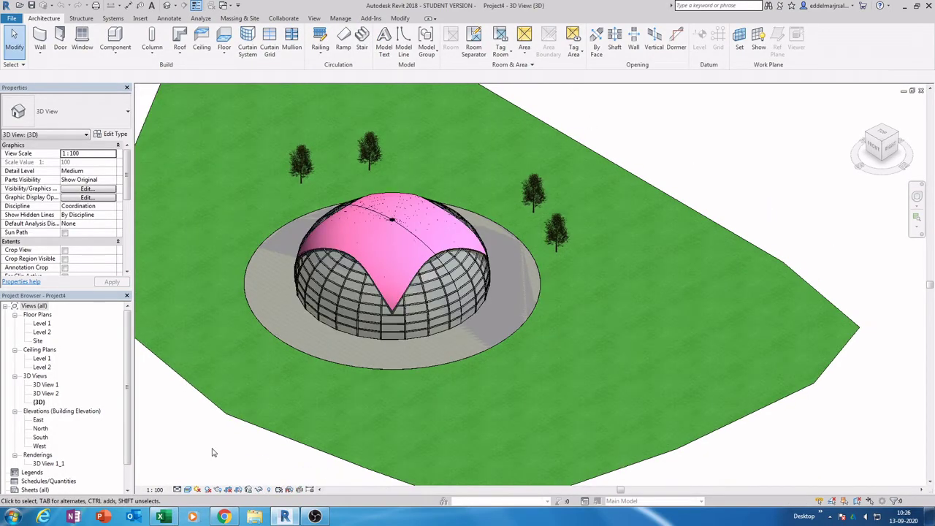
{"action": "left_click", "coordinate": [187, 492]}
{"action": "left_click", "coordinate": [219, 430]}
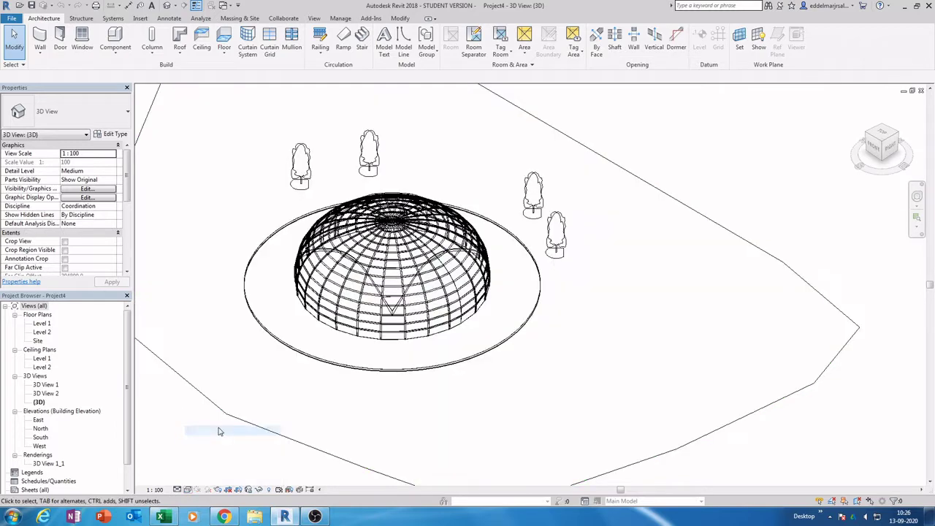
{"action": "scroll", "coordinate": [395, 314], "scroll_direction": "up", "scroll_amount": 1}
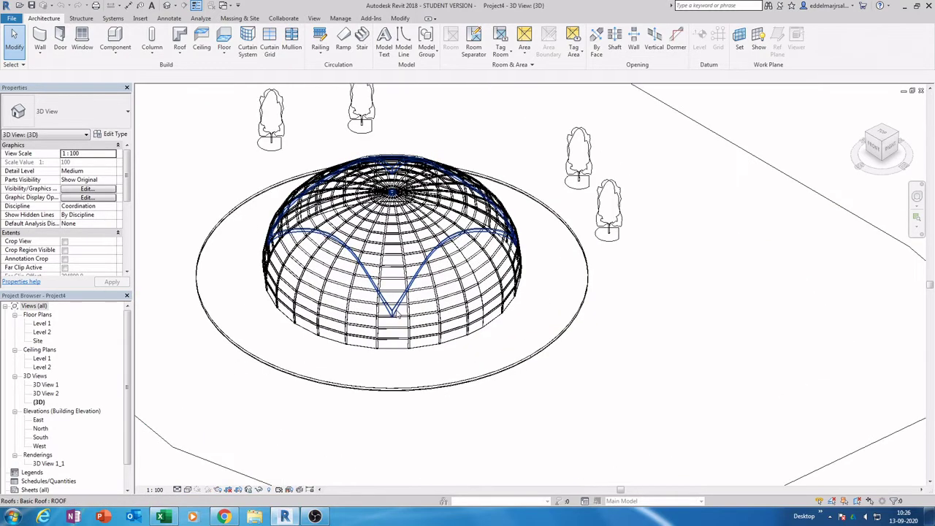
Step: Inspect the dome roof, the ROOF2 wall and a glazing mullion by selecting each in turn
{"action": "left_click", "coordinate": [395, 315]}
{"action": "key", "text": "Escape"}
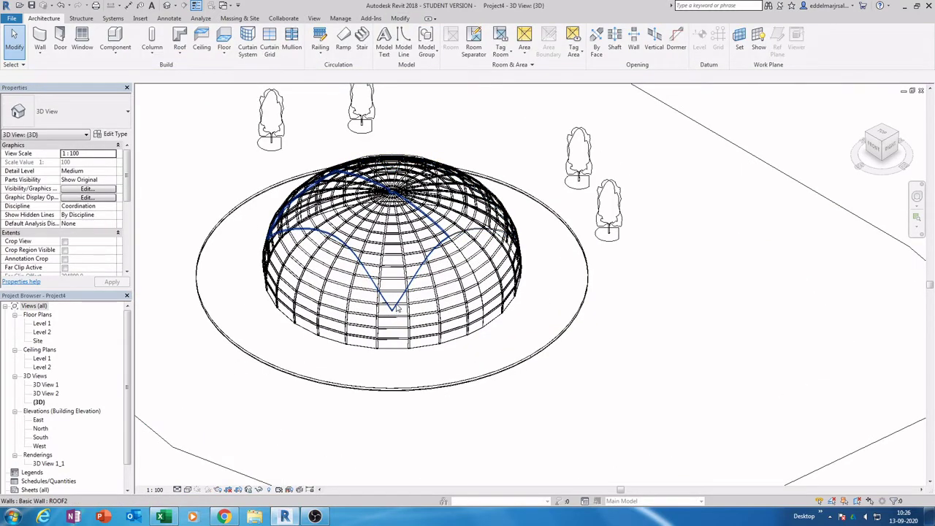
{"action": "left_click", "coordinate": [400, 303]}
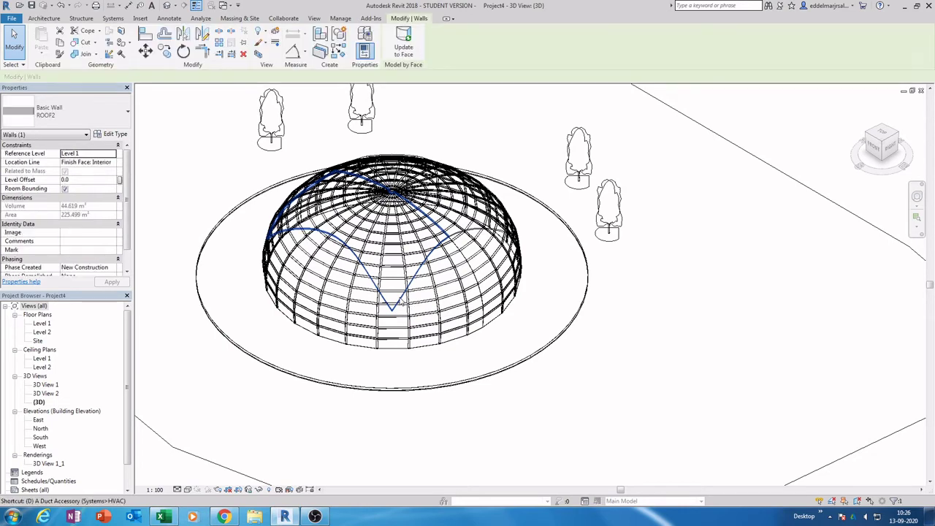
{"action": "key", "text": "Escape"}
{"action": "left_click", "coordinate": [475, 239]}
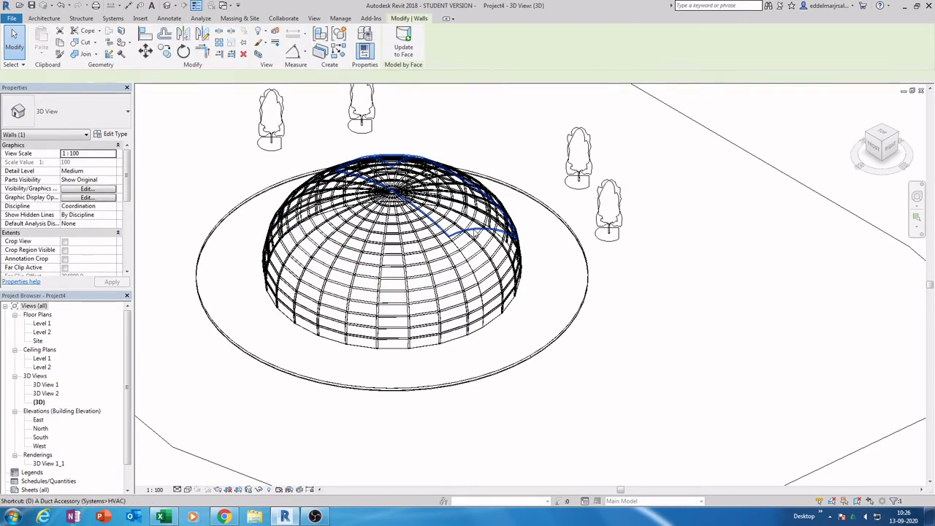
{"action": "key", "text": "Escape"}
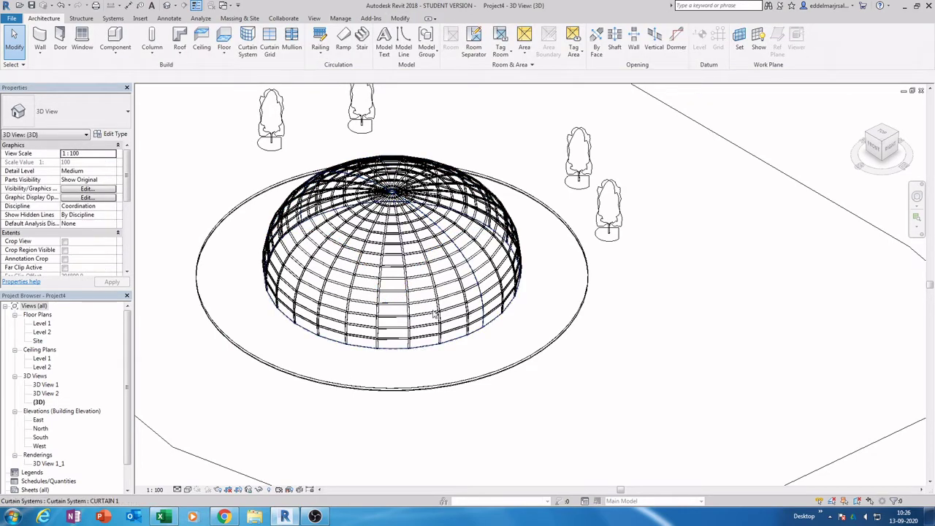
Step: Show mass forms from Massing & Site and select the dome's curtain system CURTAIN 1
{"action": "middle_click_drag", "start_coordinate": [381, 353], "coordinate": [335, 361]}
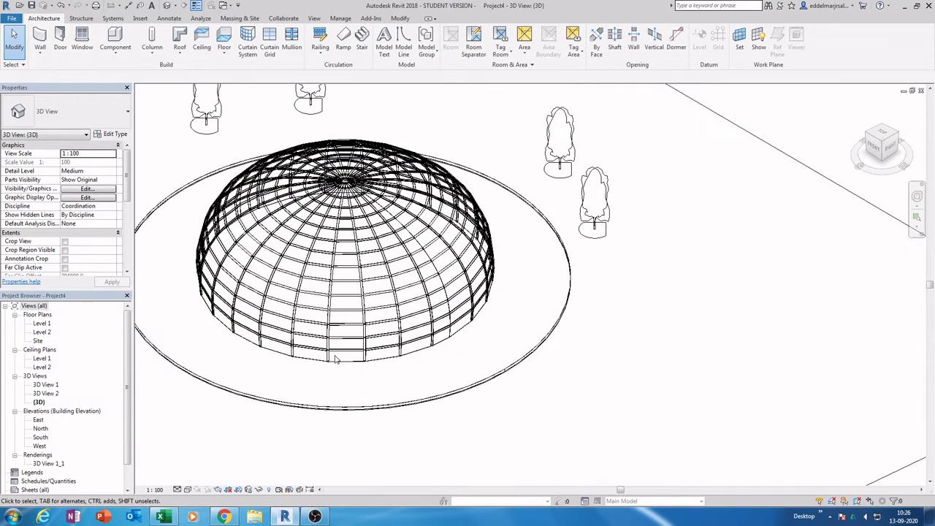
{"action": "scroll", "coordinate": [374, 364], "scroll_direction": "up", "scroll_amount": 2}
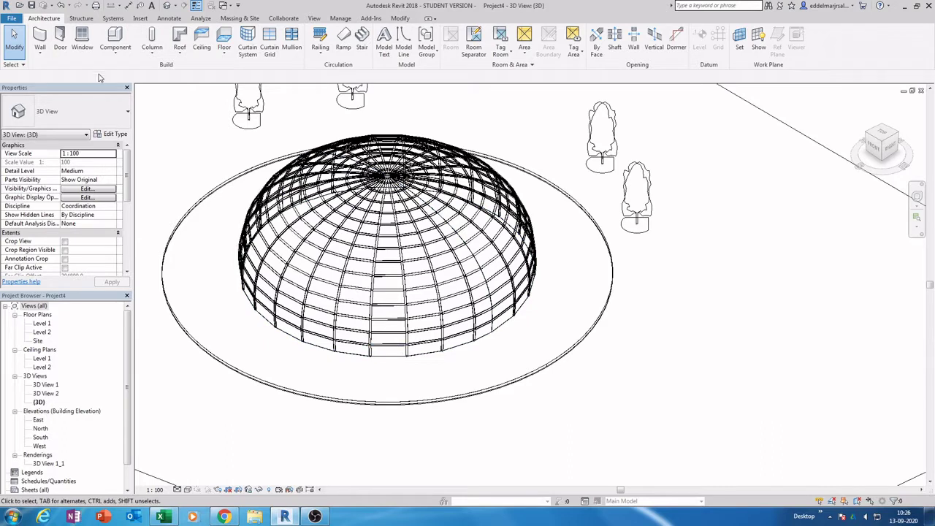
{"action": "left_click", "coordinate": [240, 18]}
{"action": "left_click", "coordinate": [83, 29]}
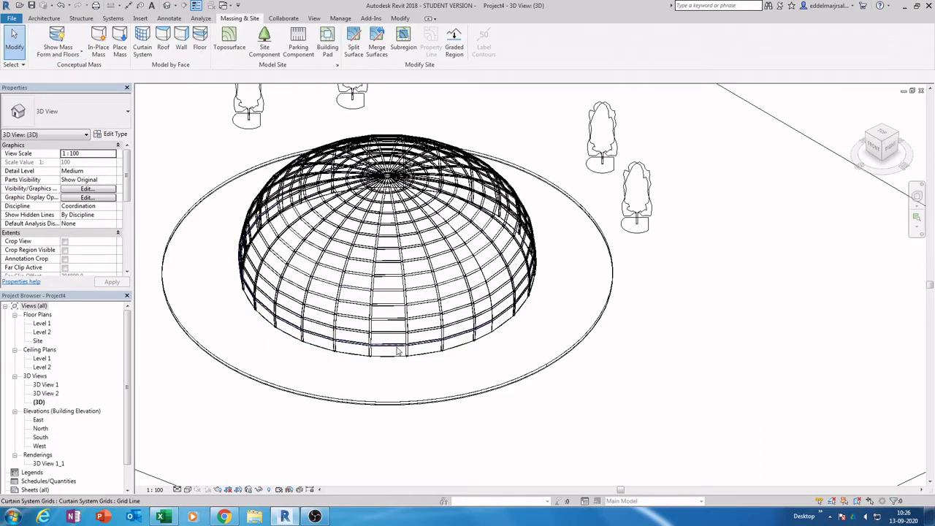
{"action": "key", "text": "Tab"}
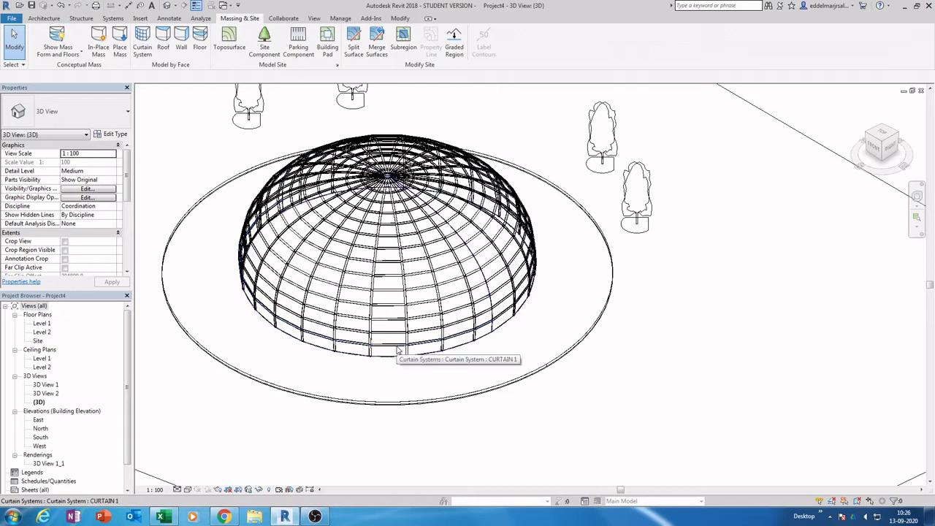
{"action": "left_click", "coordinate": [398, 351]}
Step: Delete curtain system CURTAIN 1, then open the dome mass in the In-Place Editor
{"action": "key", "text": "Delete"}
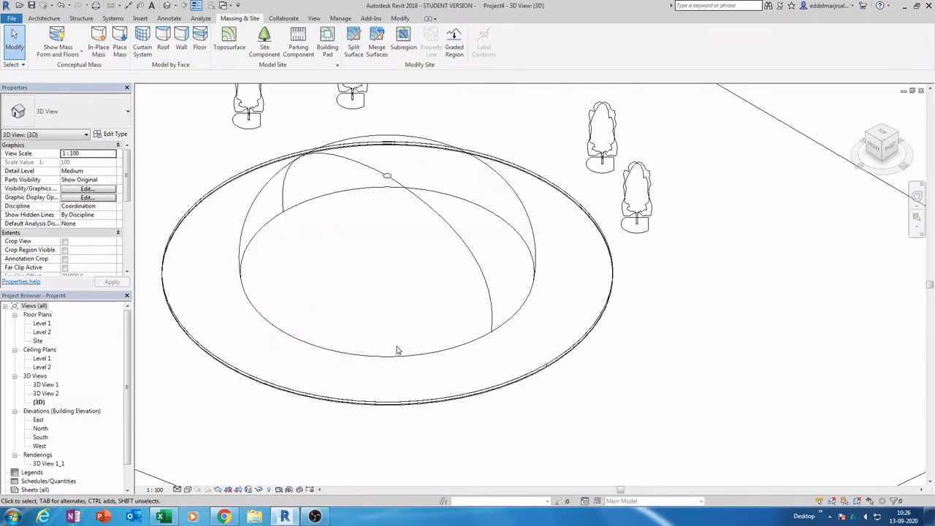
{"action": "middle_click_drag", "start_coordinate": [398, 351], "coordinate": [372, 340], "text": "shift"}
{"action": "middle_click_drag", "start_coordinate": [327, 378], "coordinate": [475, 342], "text": "shift"}
{"action": "left_click", "coordinate": [470, 251]}
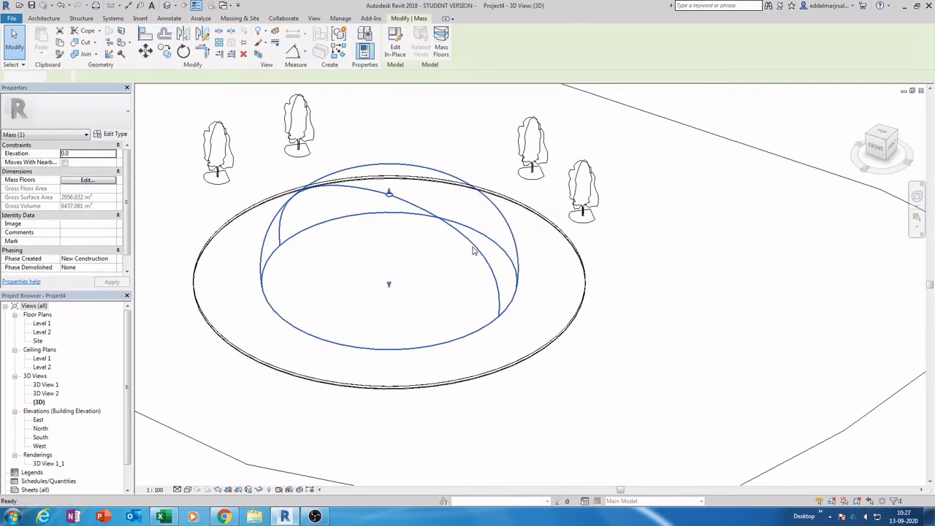
{"action": "double_click", "coordinate": [473, 251]}
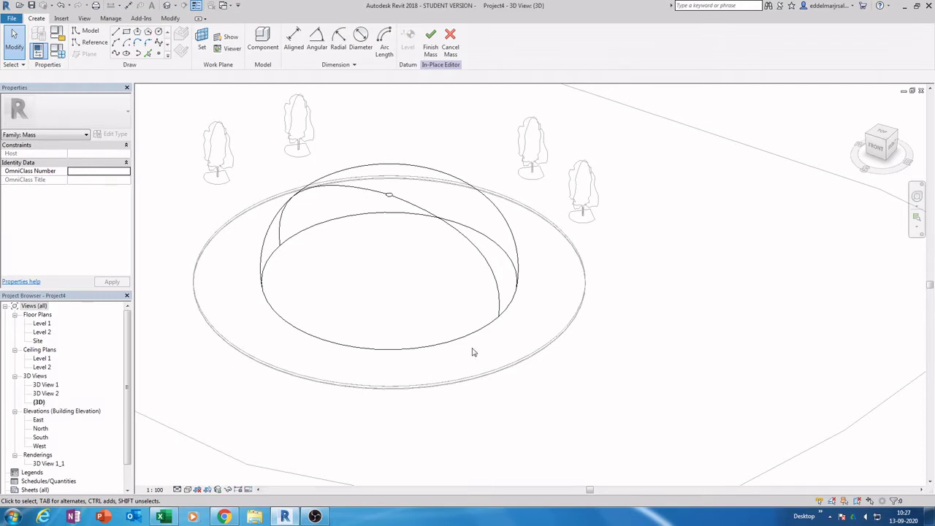
{"action": "key", "text": "Tab"}
Step: Open the South elevation and frame the dome in the view
{"action": "double_click", "coordinate": [40, 437]}
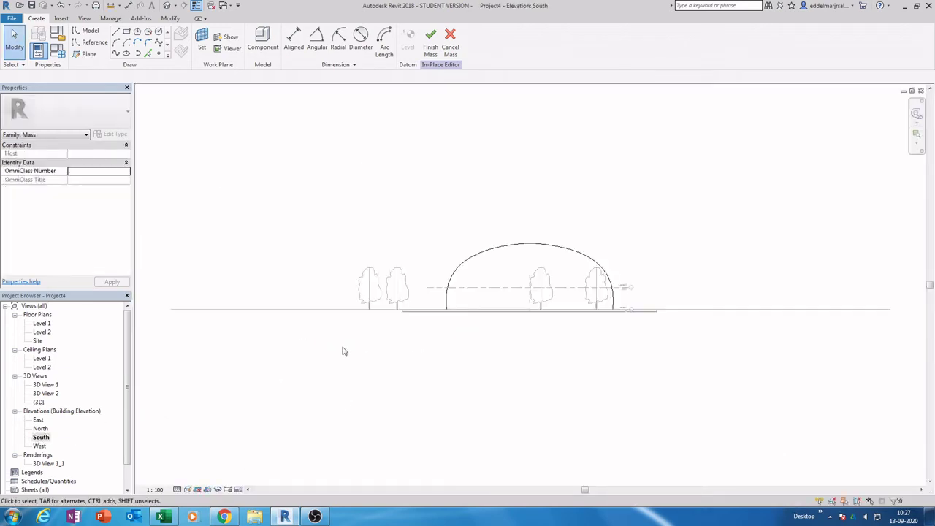
{"action": "middle_click_drag", "start_coordinate": [343, 351], "coordinate": [283, 421]}
{"action": "scroll", "coordinate": [337, 387], "scroll_direction": "up", "scroll_amount": 3}
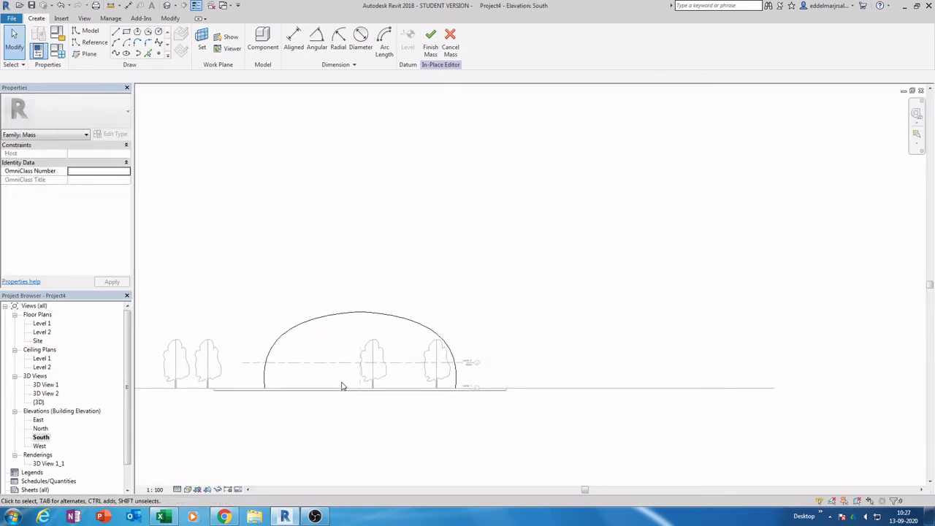
{"action": "middle_click_drag", "start_coordinate": [350, 396], "coordinate": [347, 371]}
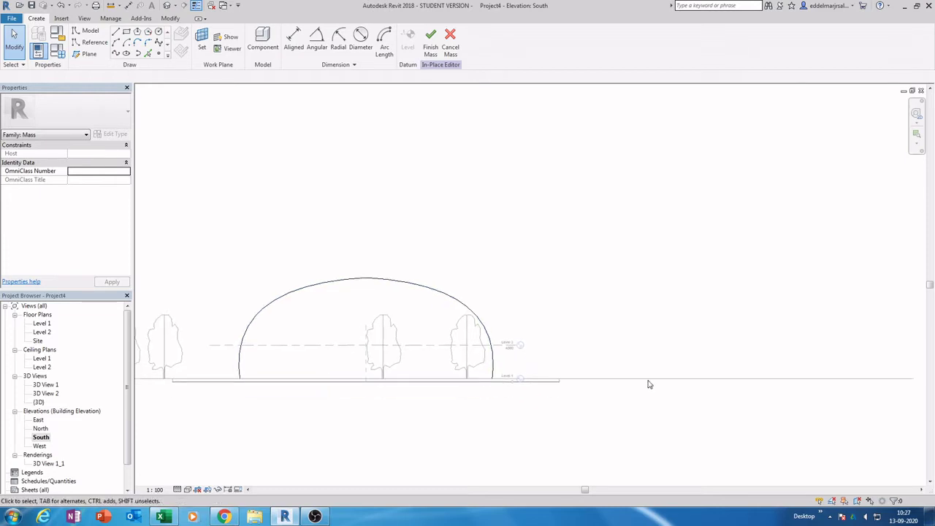
{"action": "scroll", "coordinate": [366, 322], "scroll_direction": "up", "scroll_amount": 2}
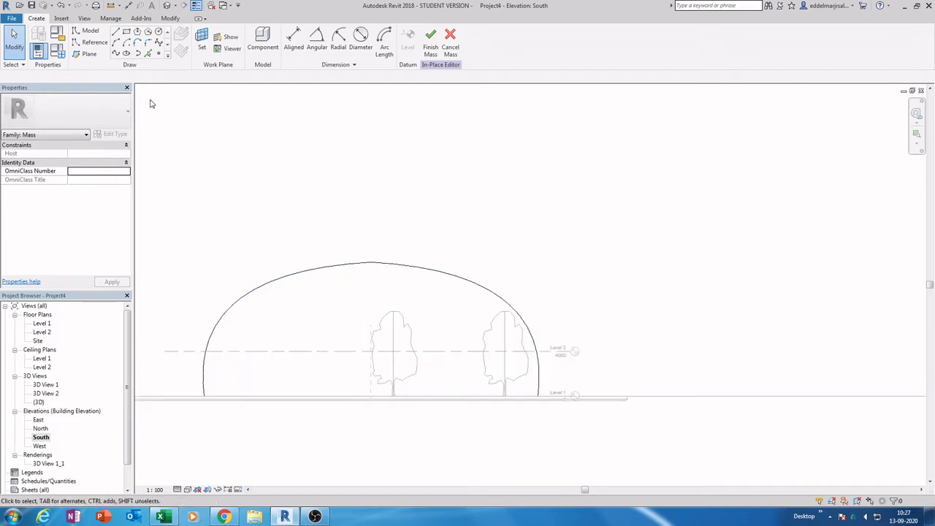
Step: Draw an arc from the dome's left base to its top centre and mirror it about the centre plane
{"action": "left_click", "coordinate": [118, 42]}
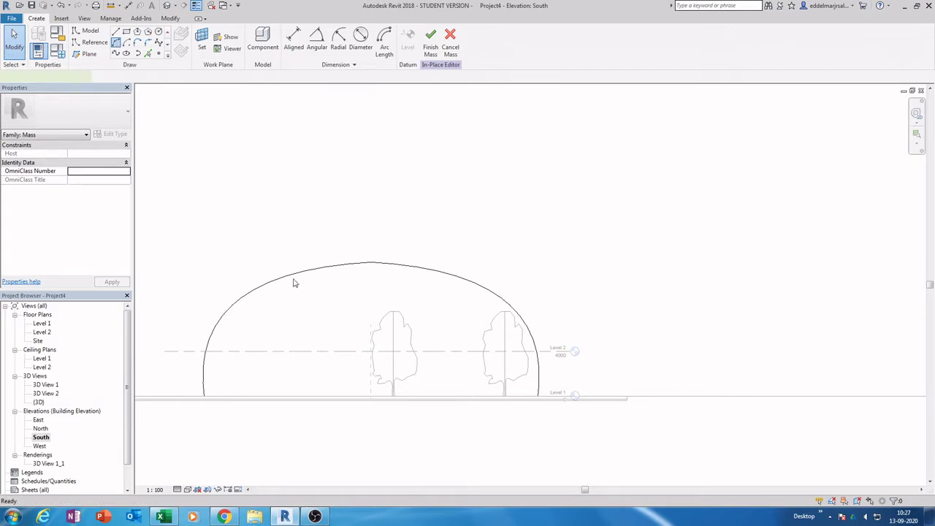
{"action": "left_click", "coordinate": [241, 419]}
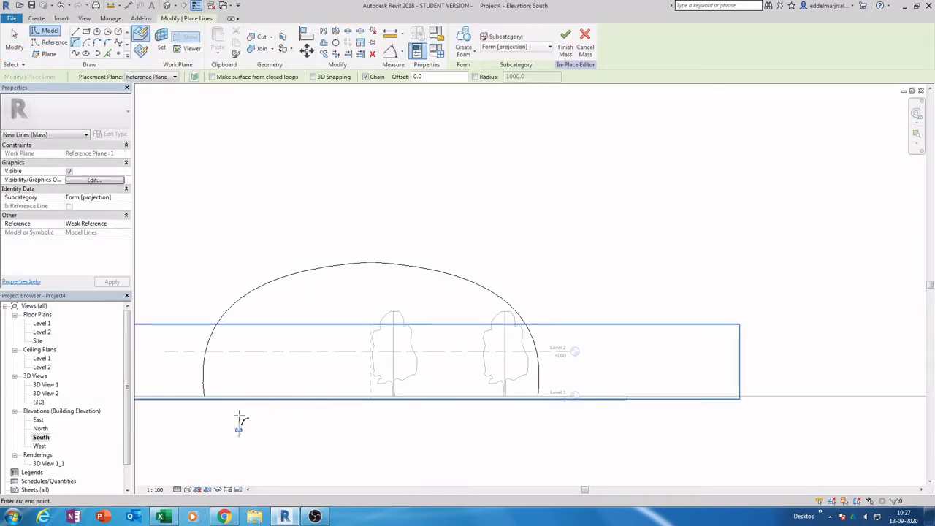
{"action": "left_click", "coordinate": [371, 274]}
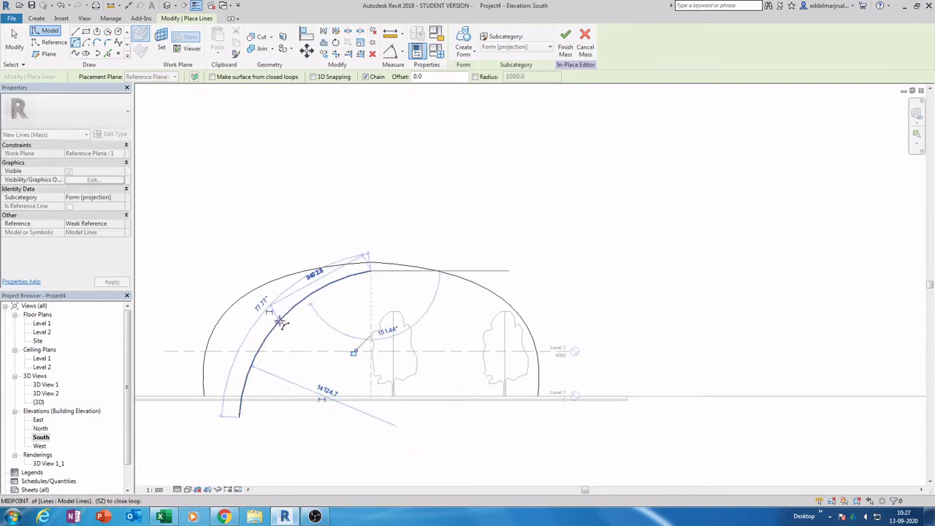
{"action": "left_click", "coordinate": [278, 324]}
{"action": "key", "text": "Escape"}
{"action": "key", "text": "Escape"}
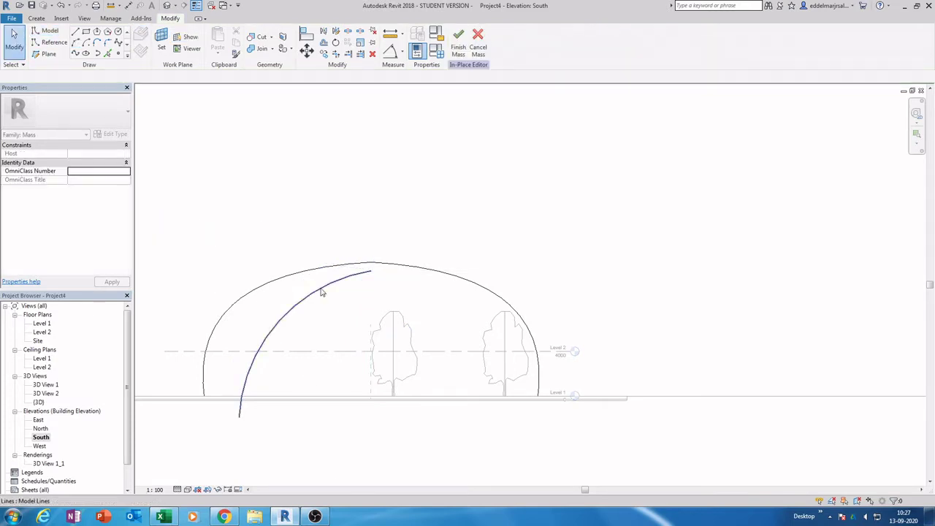
{"action": "left_click", "coordinate": [321, 292]}
{"action": "key", "text": "m"}
{"action": "key", "text": "m"}
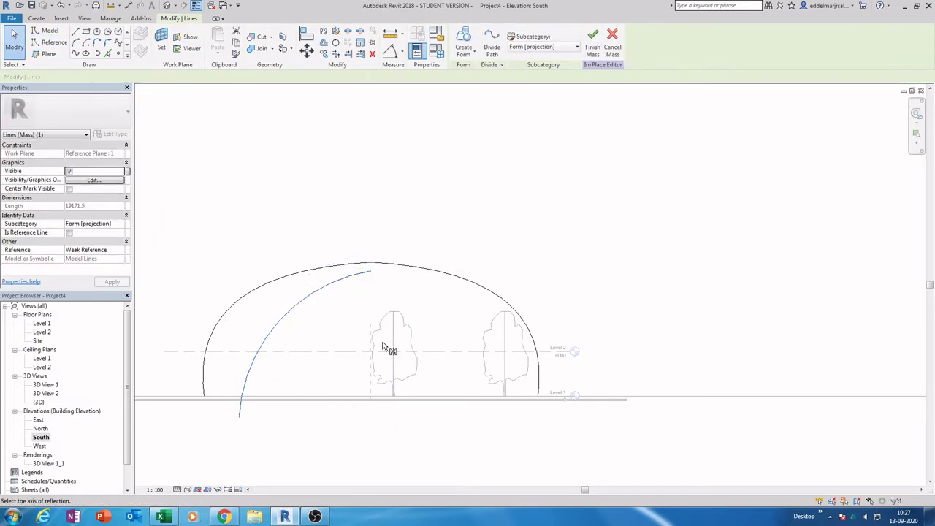
{"action": "left_click", "coordinate": [371, 331]}
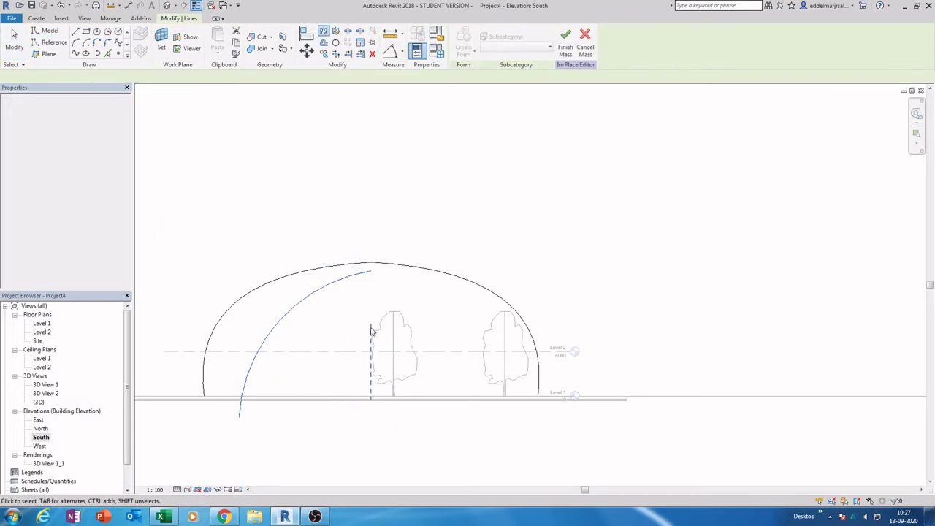
Step: Close the arch profile with a straight base line joining the two arc ends
{"action": "left_click", "coordinate": [75, 36]}
{"action": "left_click", "coordinate": [240, 418]}
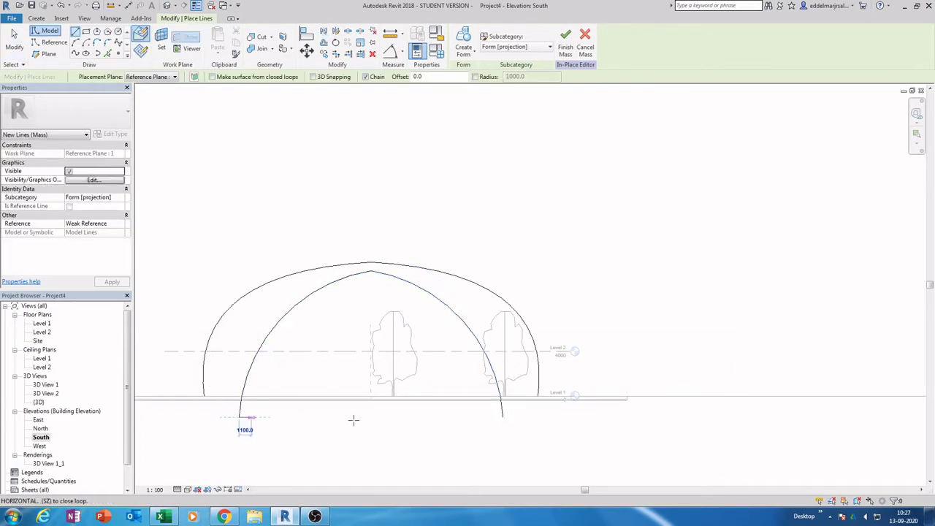
{"action": "left_click", "coordinate": [503, 417]}
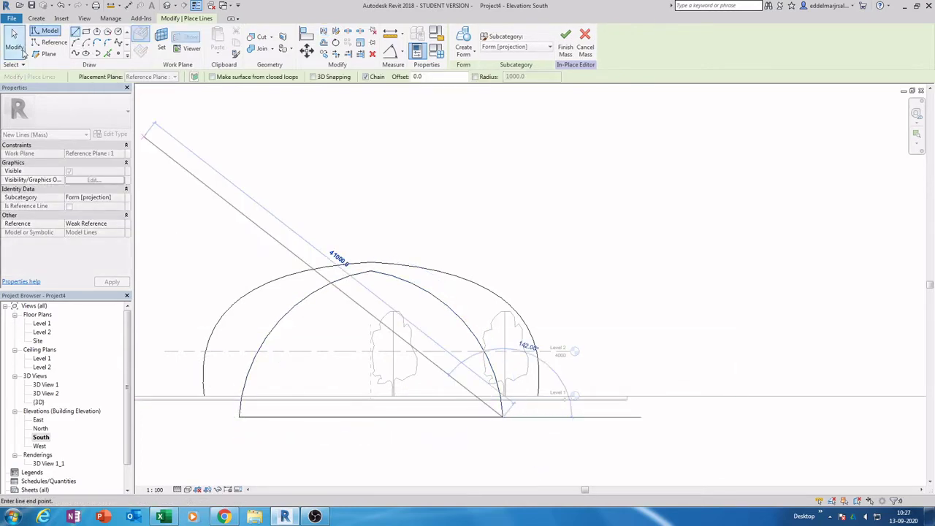
{"action": "key", "text": "Escape"}
{"action": "key", "text": "Escape"}
{"action": "left_click", "coordinate": [167, 5]}
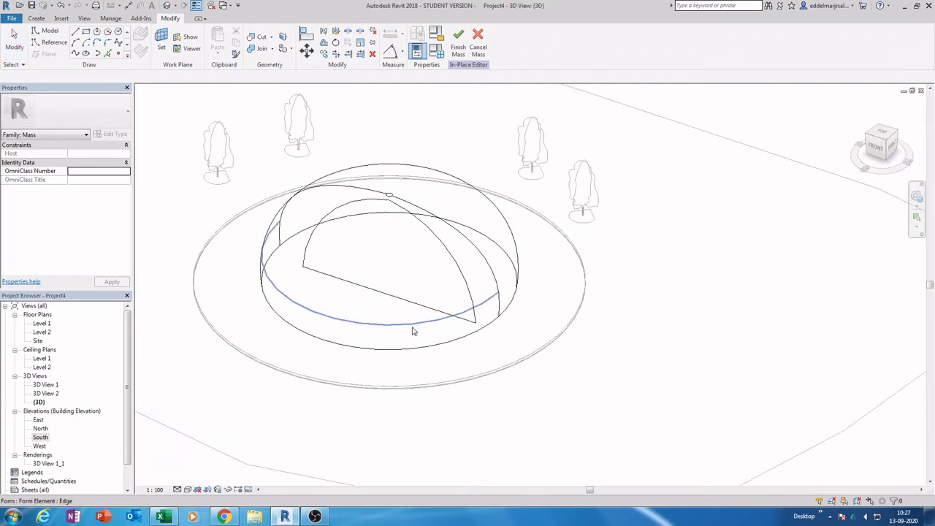
Step: Turn the arch profile into a solid form
{"action": "middle_click_drag", "start_coordinate": [411, 328], "coordinate": [445, 359], "text": "shift"}
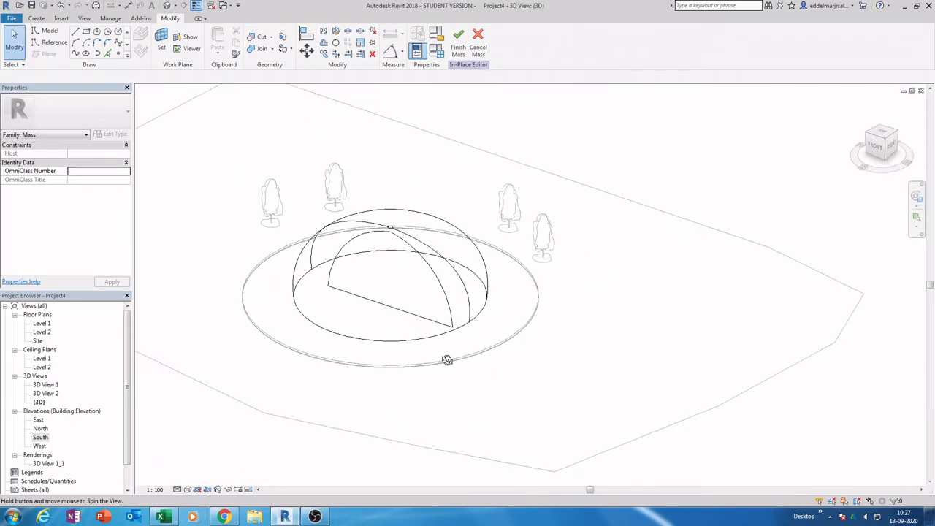
{"action": "left_click", "coordinate": [435, 278]}
{"action": "left_click", "coordinate": [463, 45]}
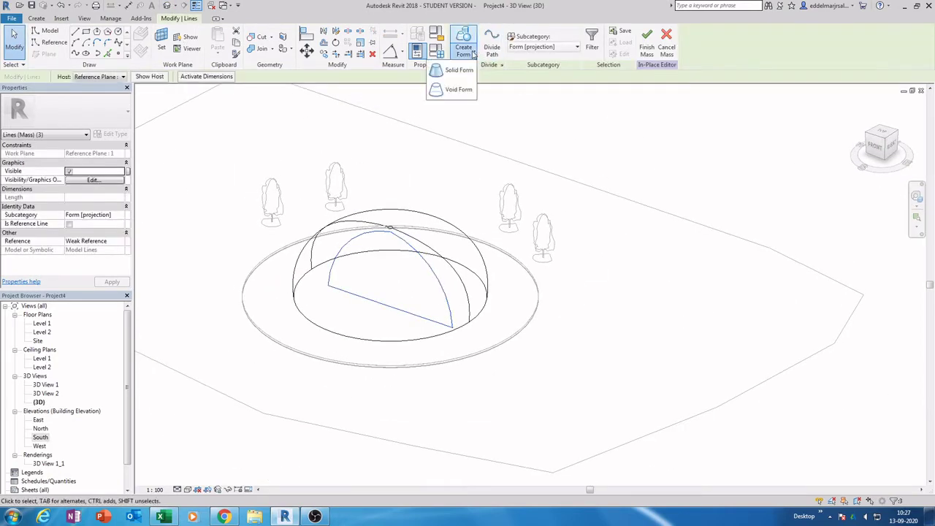
{"action": "left_click", "coordinate": [459, 70]}
Step: Stretch the form's end face to about 35739.4 so the vault spans across the dome
{"action": "left_click_drag", "start_coordinate": [341, 309], "coordinate": [306, 327]}
{"action": "middle_click_drag", "start_coordinate": [487, 380], "coordinate": [409, 348], "text": "shift"}
{"action": "left_click", "coordinate": [409, 347]}
{"action": "left_click_drag", "start_coordinate": [416, 318], "coordinate": [515, 350]}
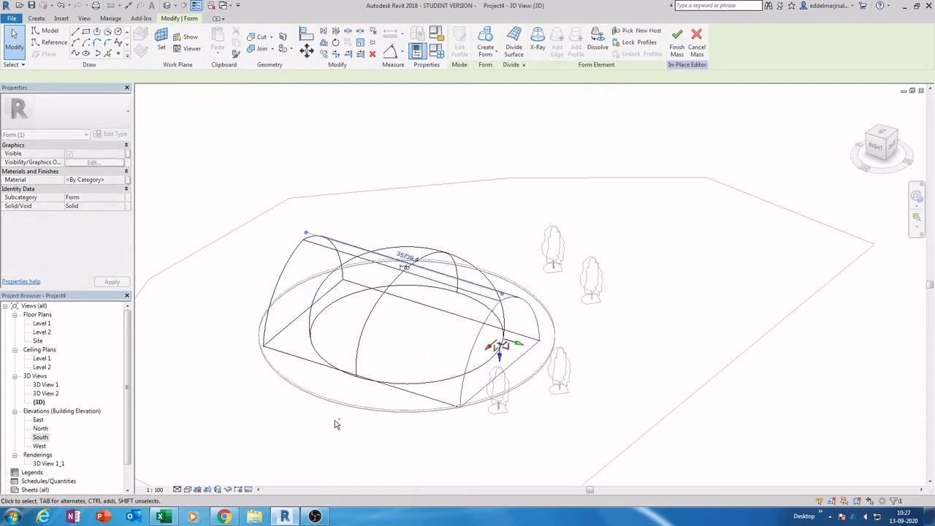
{"action": "middle_click_drag", "start_coordinate": [335, 421], "coordinate": [324, 443], "text": "shift"}
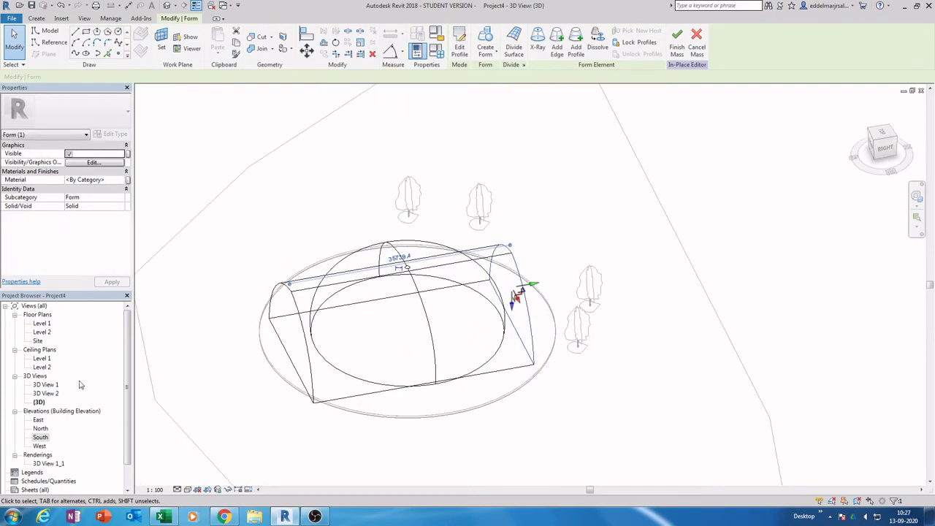
Step: On the Level 1 plan, rotate a copy of the barrel vault 90° with Copy checked
{"action": "double_click", "coordinate": [42, 324]}
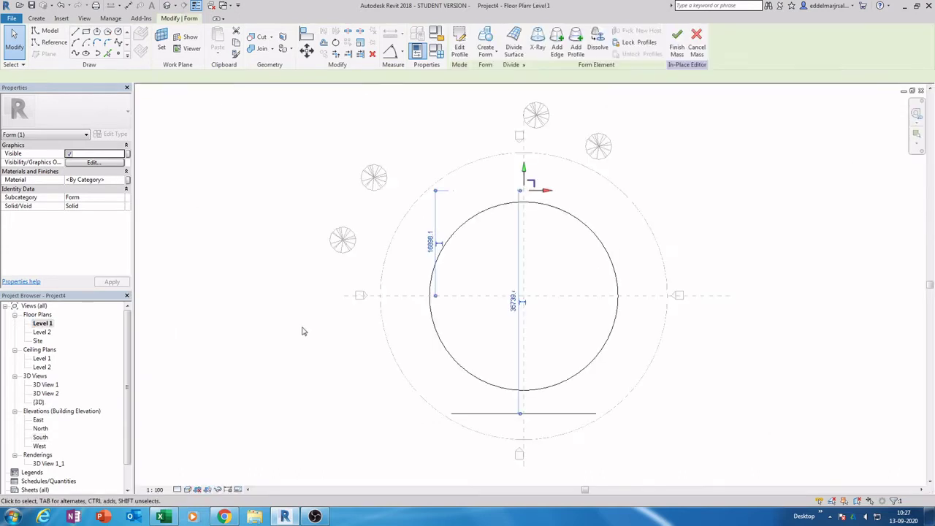
{"action": "middle_click_drag", "start_coordinate": [401, 344], "coordinate": [242, 349]}
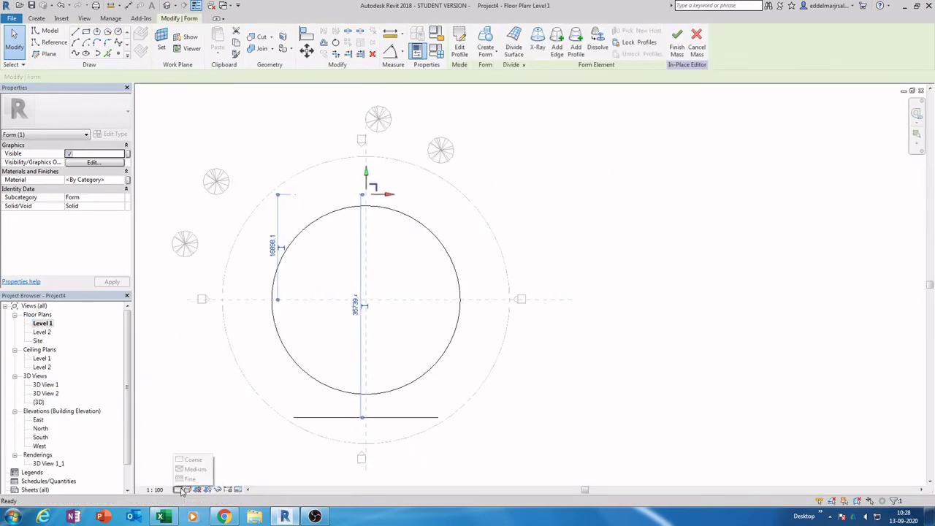
{"action": "key", "text": "Escape"}
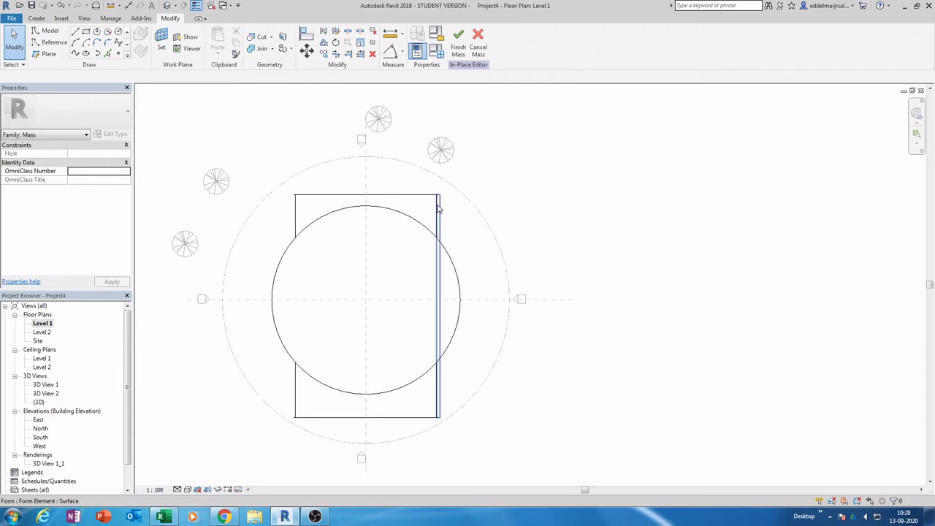
{"action": "key", "text": "Tab"}
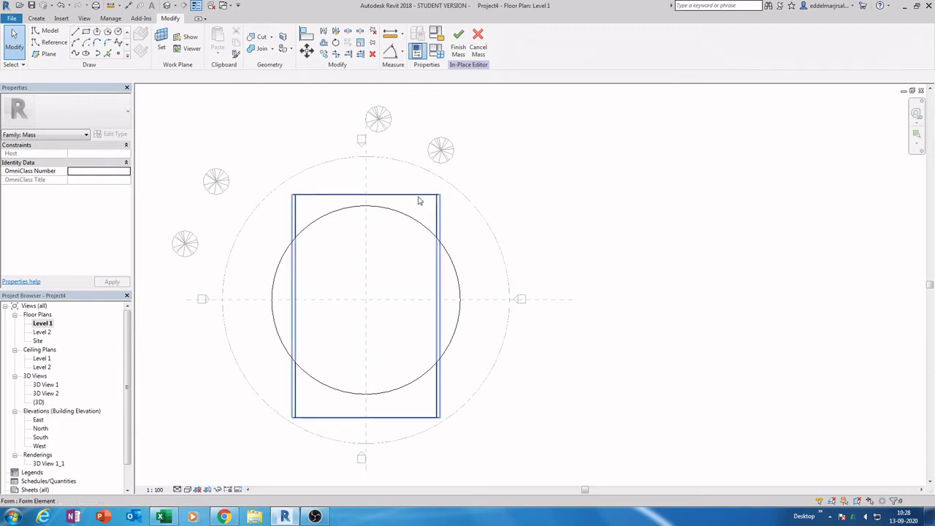
{"action": "left_click", "coordinate": [419, 201]}
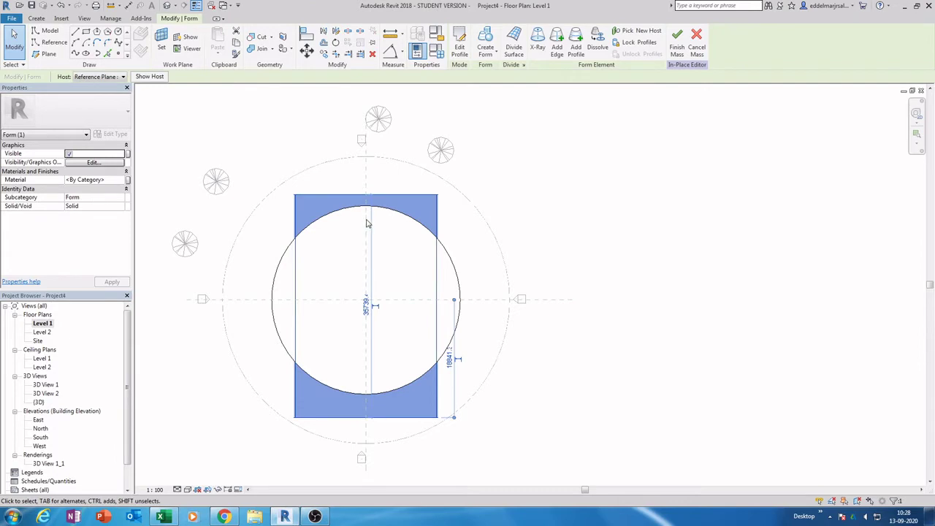
{"action": "key", "text": "o"}
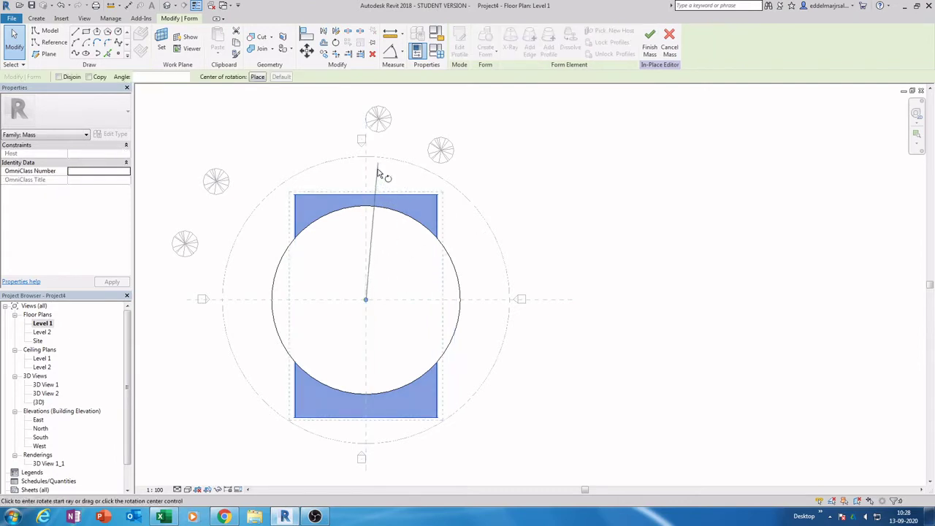
{"action": "left_click", "coordinate": [90, 77]}
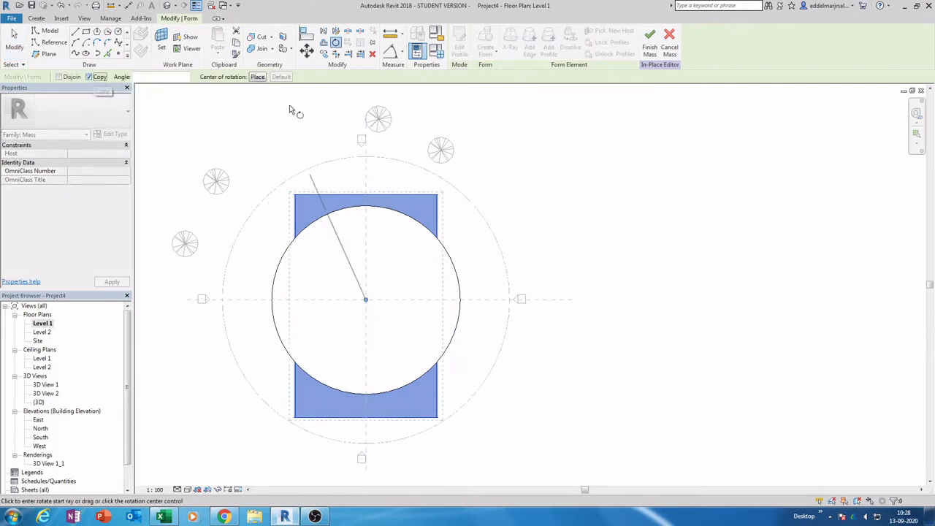
{"action": "left_click", "coordinate": [366, 101]}
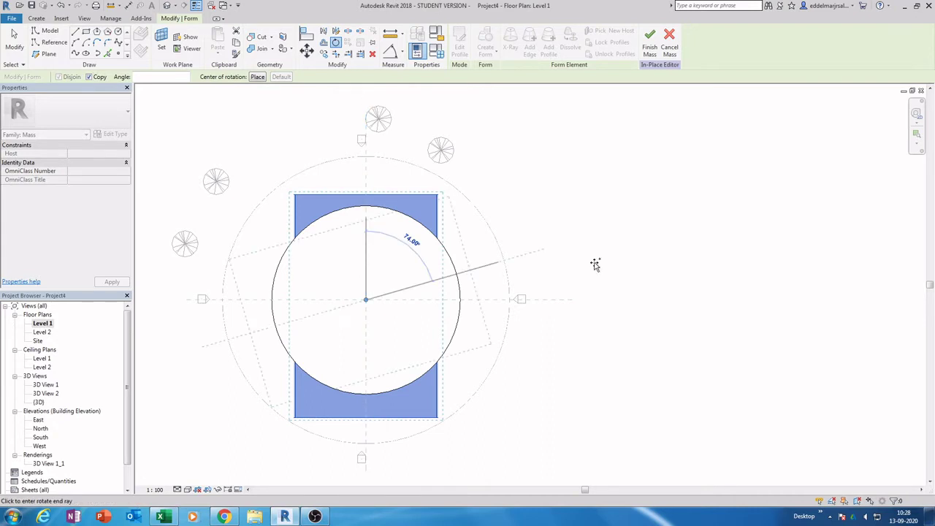
{"action": "left_click", "coordinate": [622, 300]}
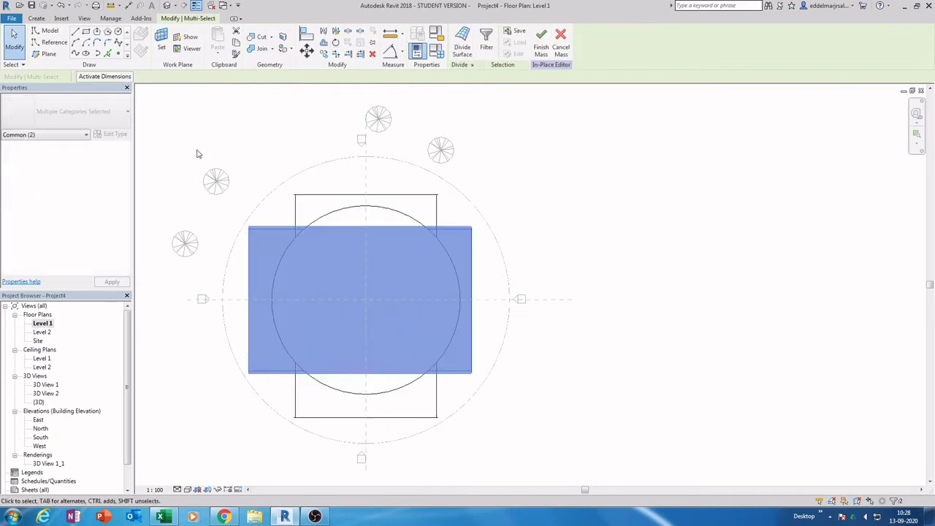
{"action": "left_click", "coordinate": [160, 7]}
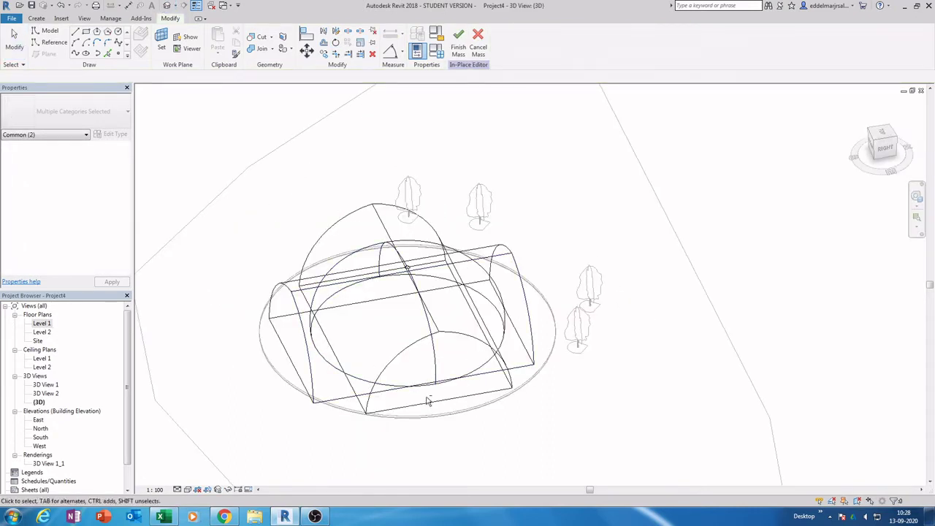
{"action": "middle_click_drag", "start_coordinate": [428, 399], "coordinate": [528, 365], "text": "shift"}
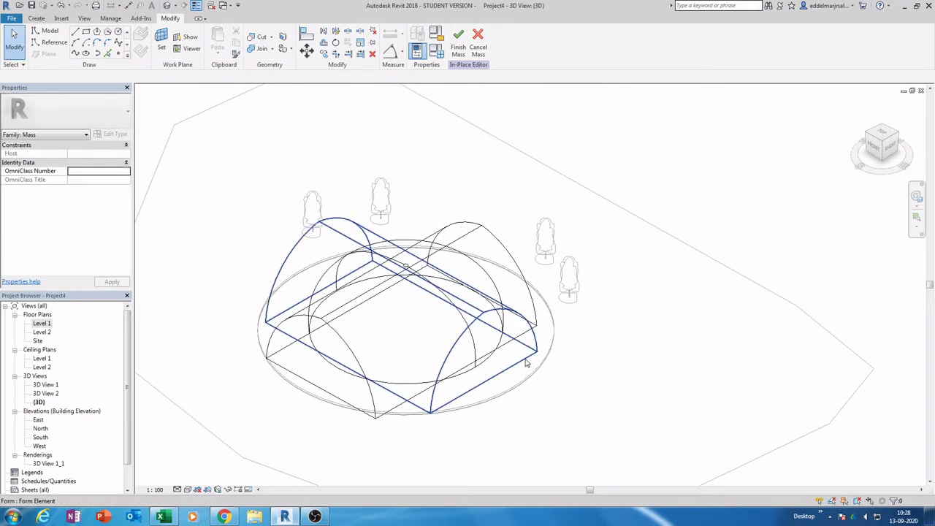
Step: Set both vault forms to Void in Properties
{"action": "left_click", "coordinate": [527, 363]}
{"action": "left_click", "coordinate": [526, 363]}
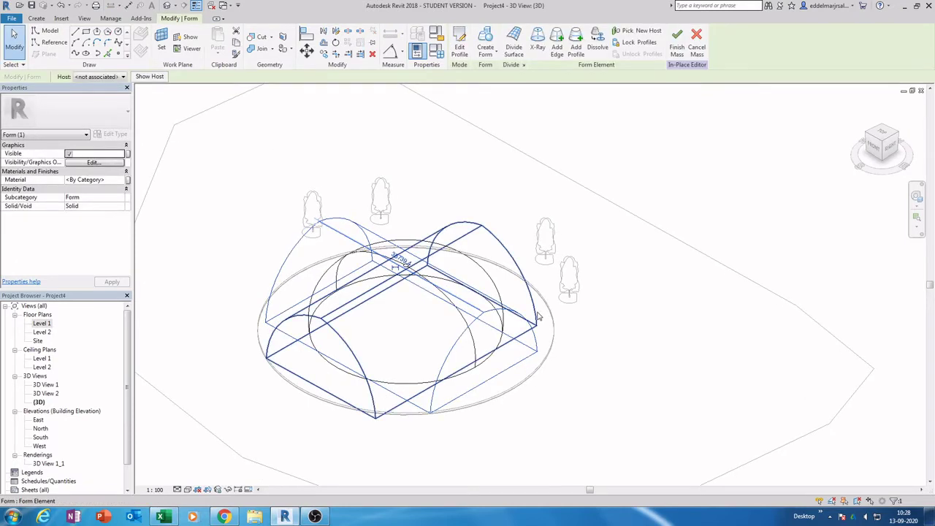
{"action": "left_click", "coordinate": [539, 314], "text": "ctrl"}
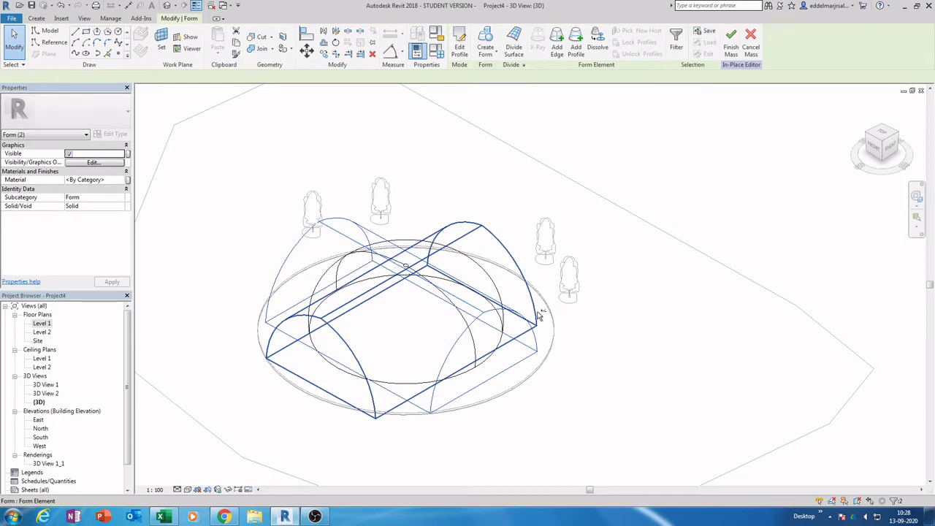
{"action": "left_click", "coordinate": [114, 206]}
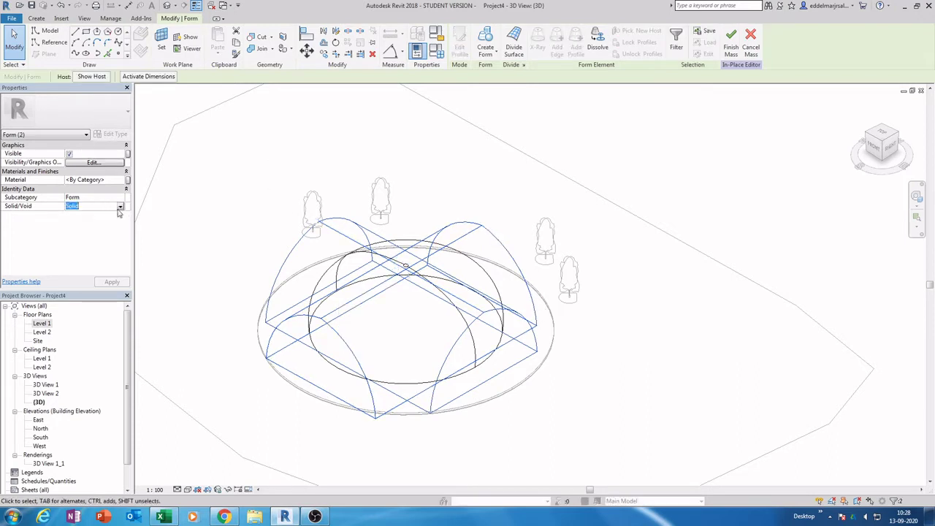
{"action": "left_click", "coordinate": [120, 206]}
{"action": "left_click", "coordinate": [89, 223]}
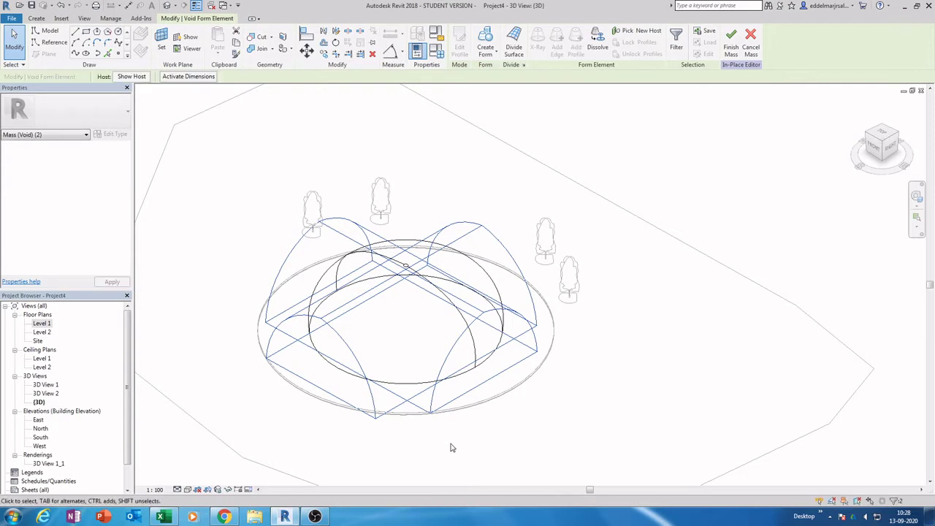
{"action": "key", "text": "Escape"}
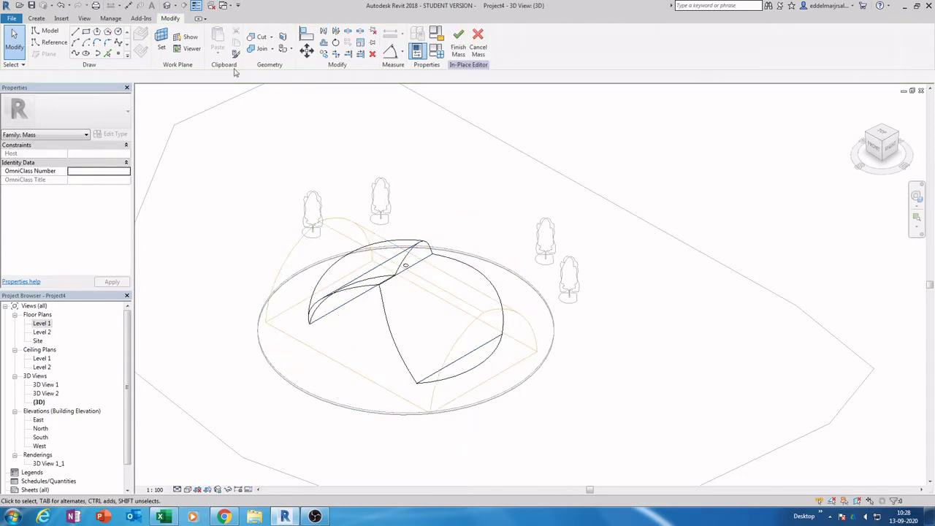
Step: Cut the dome with the vault voids using Geometry Cut
{"action": "left_click", "coordinate": [260, 36]}
{"action": "left_click", "coordinate": [413, 236]}
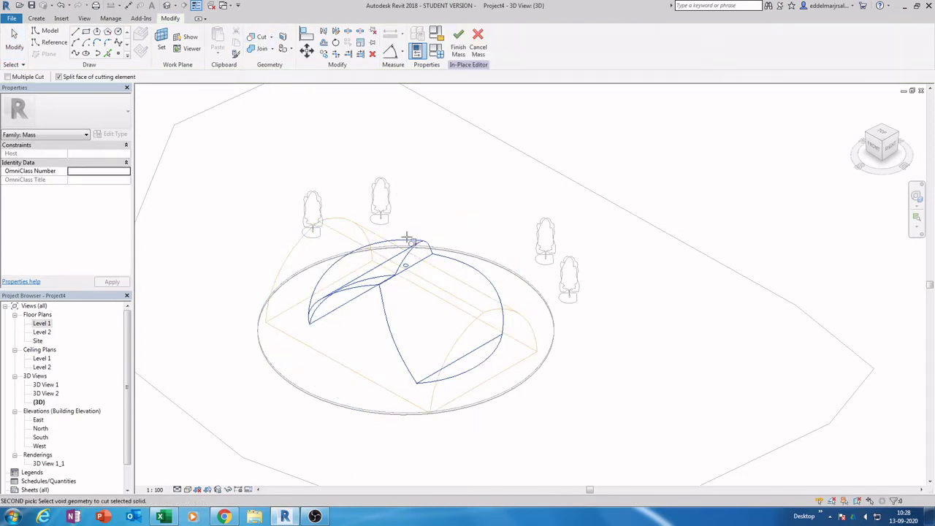
{"action": "left_click", "coordinate": [368, 227]}
{"action": "middle_click_drag", "start_coordinate": [392, 331], "coordinate": [495, 353], "text": "shift"}
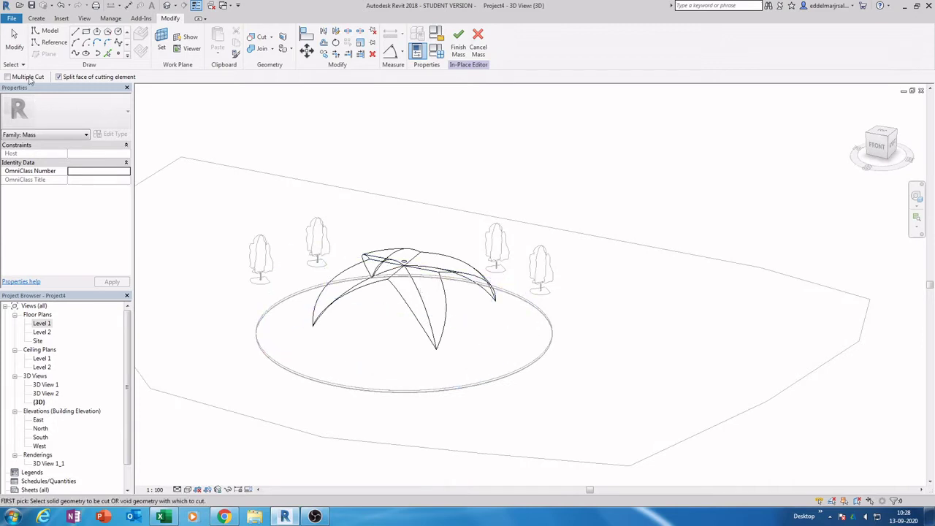
Step: Exit Cut, review the two void vaults, and open the South elevation
{"action": "left_click", "coordinate": [14, 42]}
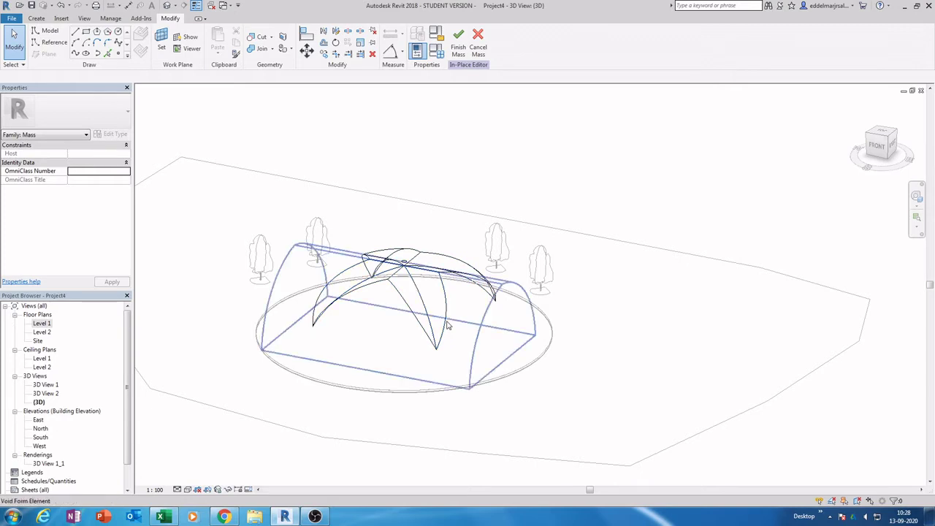
{"action": "left_click", "coordinate": [448, 326]}
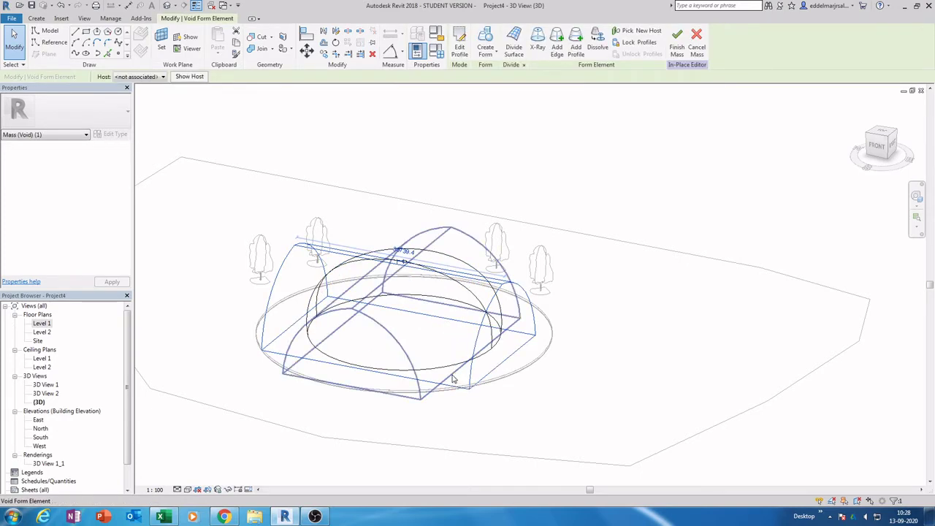
{"action": "left_click", "coordinate": [453, 378], "text": "ctrl"}
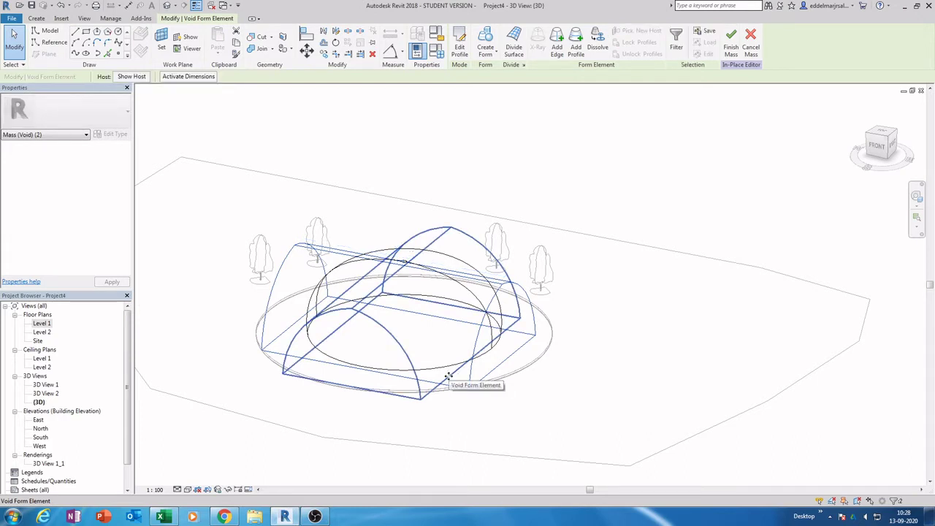
{"action": "left_click", "coordinate": [450, 379]}
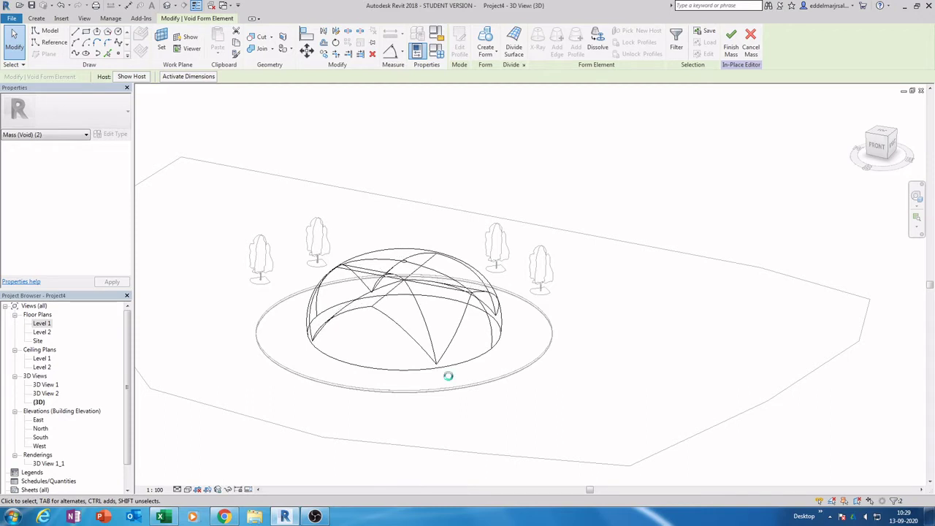
{"action": "double_click", "coordinate": [40, 437]}
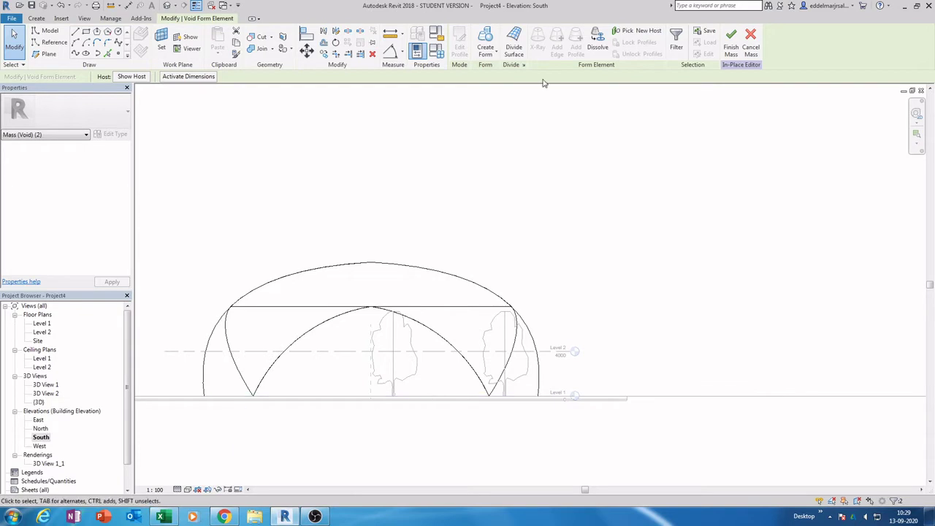
Step: Finish the mass and frame the star-shaped cut dome in the default 3D view
{"action": "left_click", "coordinate": [731, 44]}
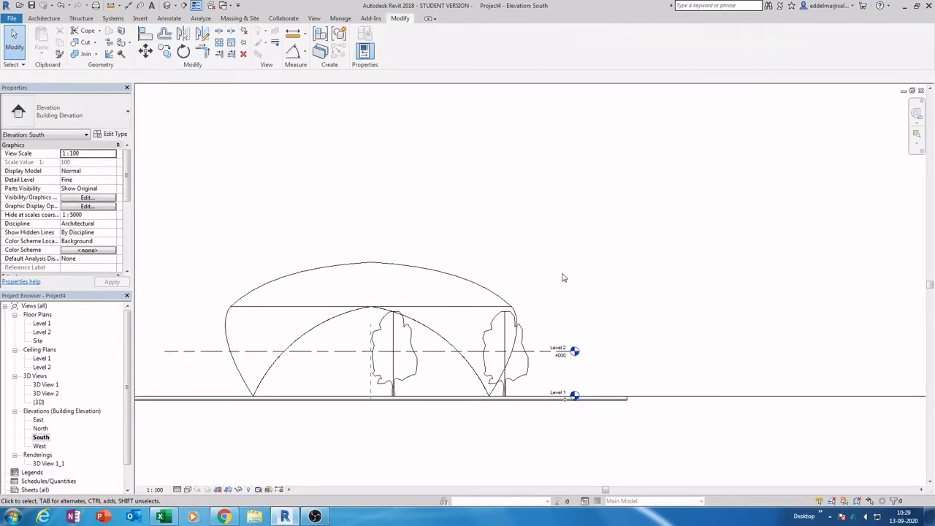
{"action": "left_click", "coordinate": [171, 5]}
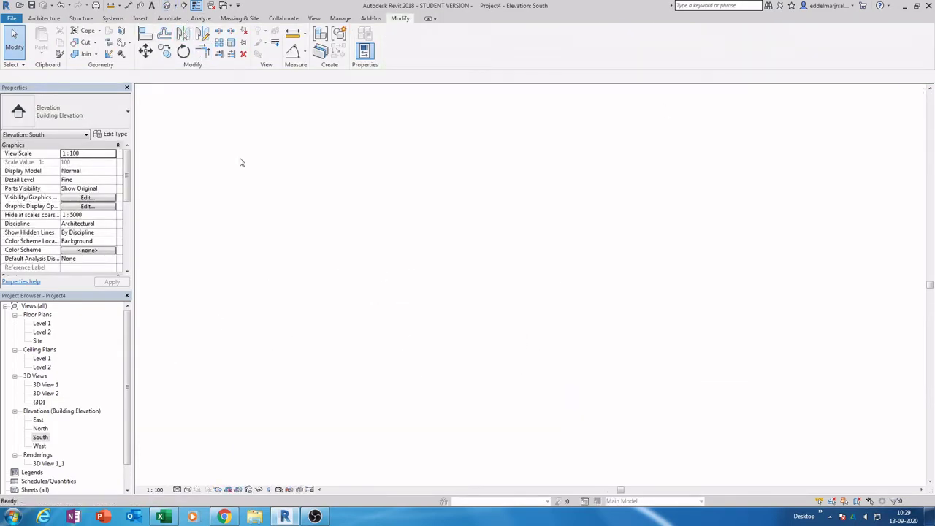
{"action": "middle_click_drag", "start_coordinate": [438, 314], "coordinate": [401, 367], "text": "shift"}
{"action": "scroll", "coordinate": [407, 351], "scroll_direction": "up", "scroll_amount": 2}
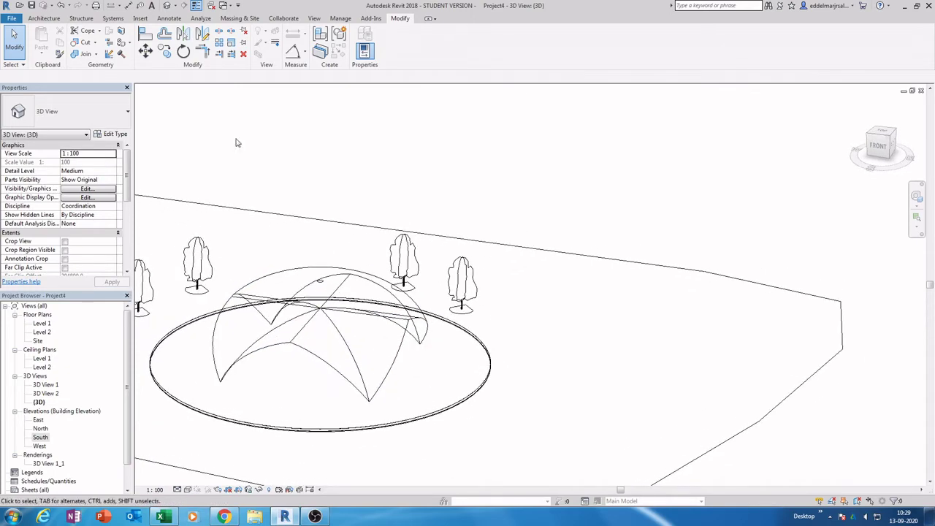
{"action": "middle_click_drag", "start_coordinate": [243, 174], "coordinate": [282, 160]}
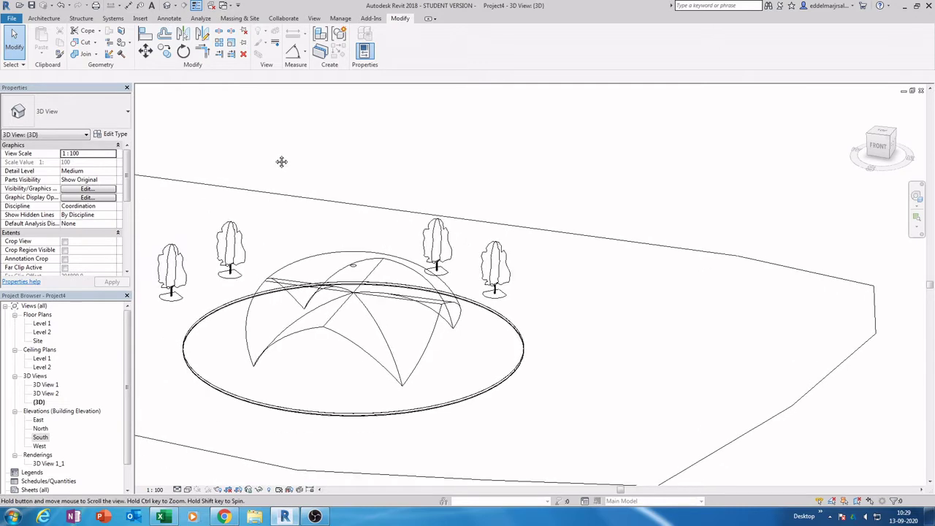
Step: Place a ROOF2 wall by face on the back curved dome face
{"action": "left_click", "coordinate": [233, 24]}
{"action": "left_click", "coordinate": [143, 43]}
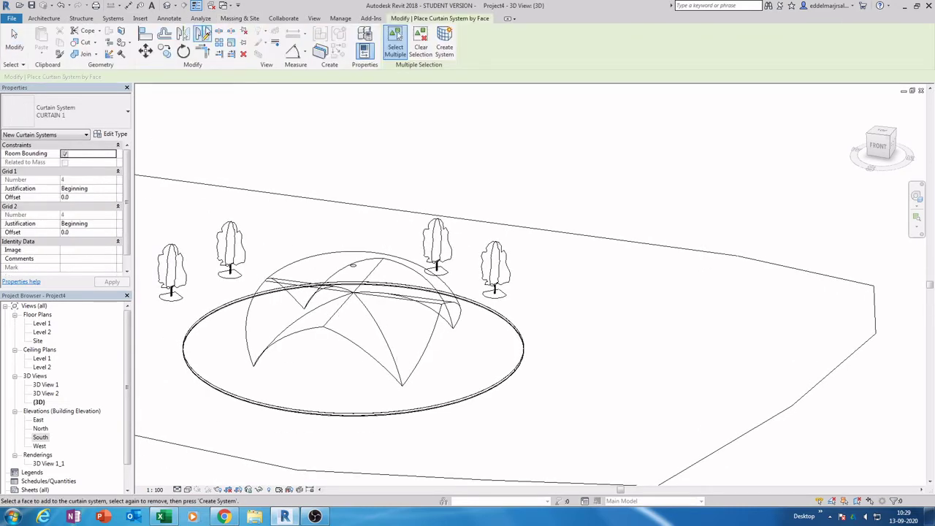
{"action": "left_click", "coordinate": [239, 19]}
{"action": "left_click", "coordinate": [181, 44]}
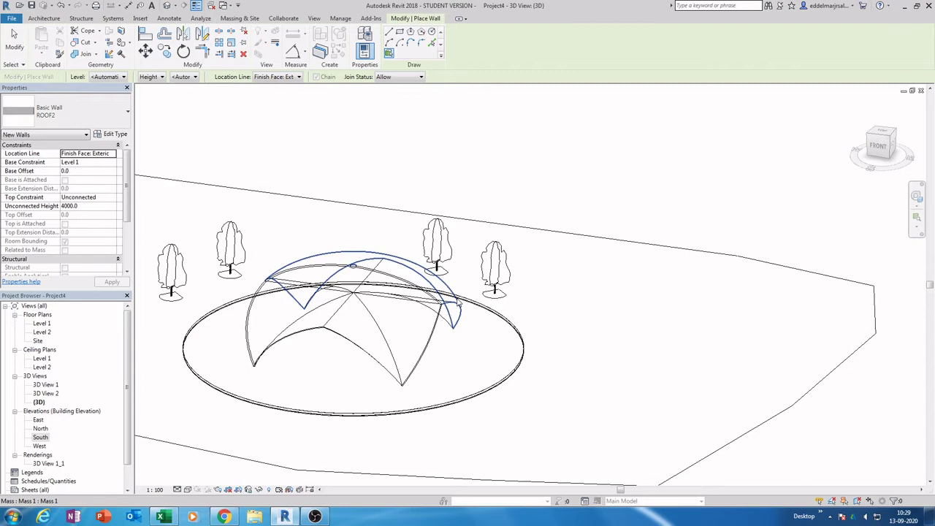
{"action": "left_click", "coordinate": [459, 303]}
{"action": "key", "text": "Escape"}
{"action": "key", "text": "Escape"}
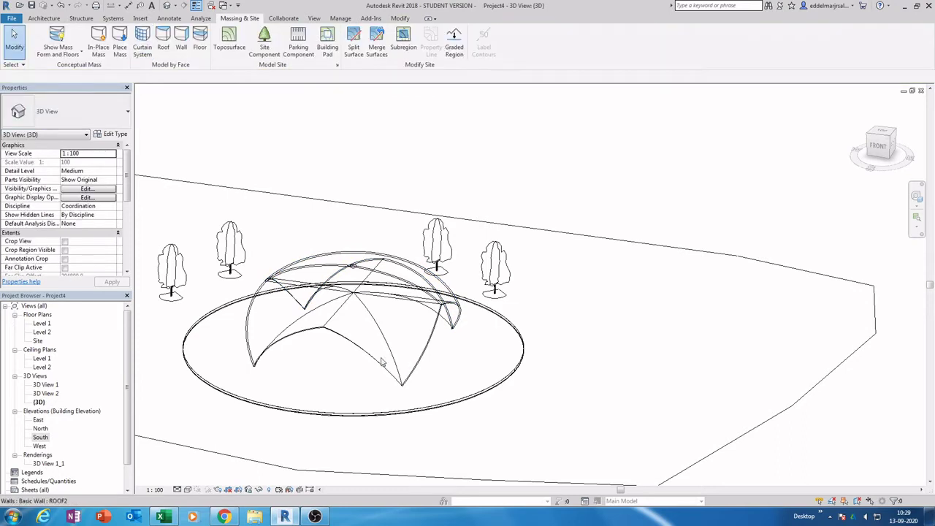
Step: Set the two dome walls' Location Line to Finish Face: Interior
{"action": "left_click", "coordinate": [459, 327]}
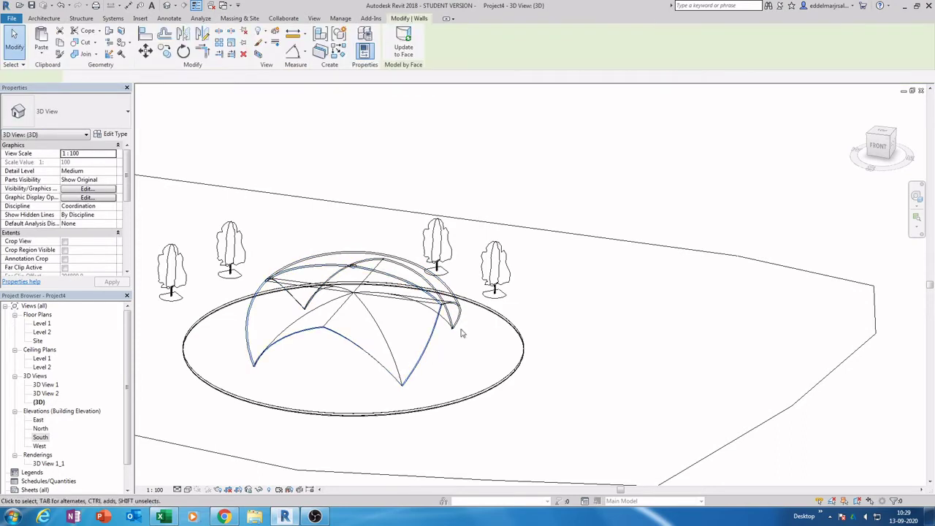
{"action": "left_click", "coordinate": [455, 288], "text": "ctrl"}
{"action": "left_click", "coordinate": [84, 162]}
{"action": "left_click", "coordinate": [111, 162]}
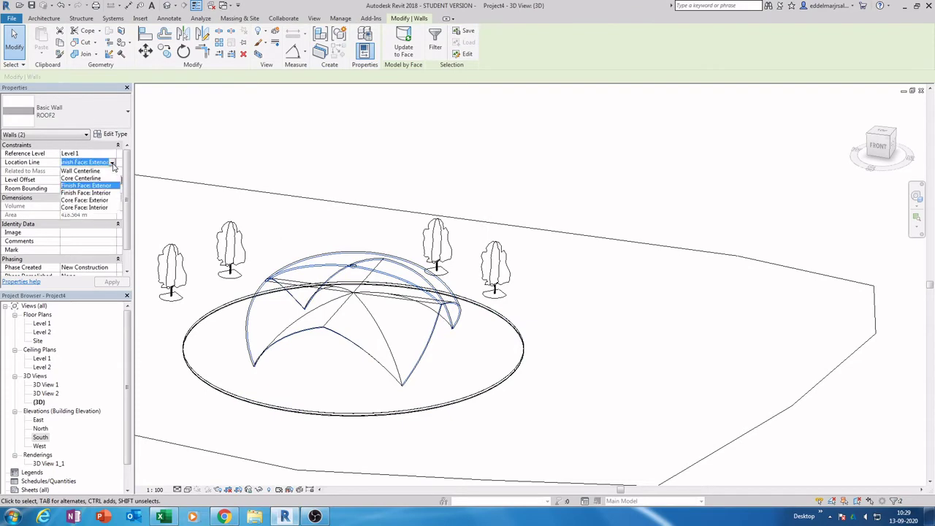
{"action": "left_click", "coordinate": [93, 193]}
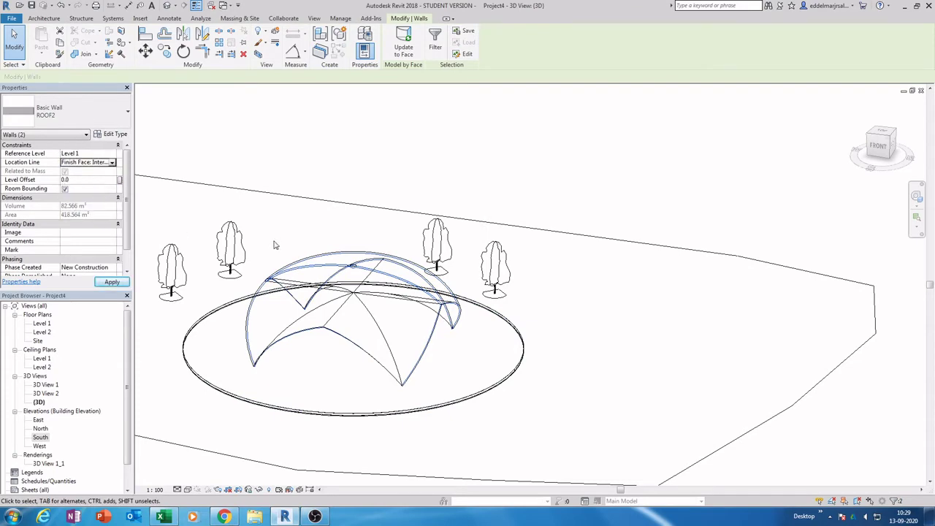
{"action": "left_click", "coordinate": [410, 164]}
{"action": "middle_click_drag", "start_coordinate": [410, 163], "coordinate": [324, 160], "text": "shift"}
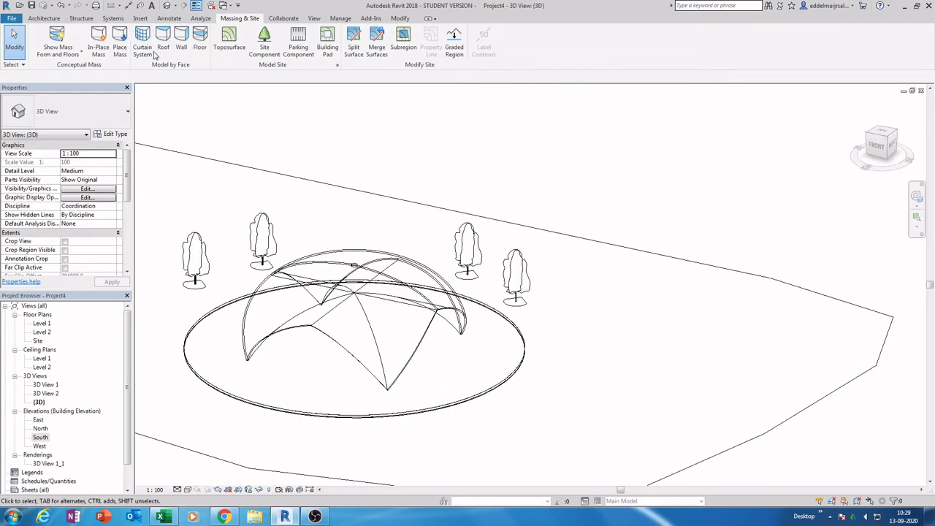
Step: Place more ROOF2 walls on the remaining curved dome faces and unjoin them from neighbouring walls
{"action": "left_click", "coordinate": [182, 42]}
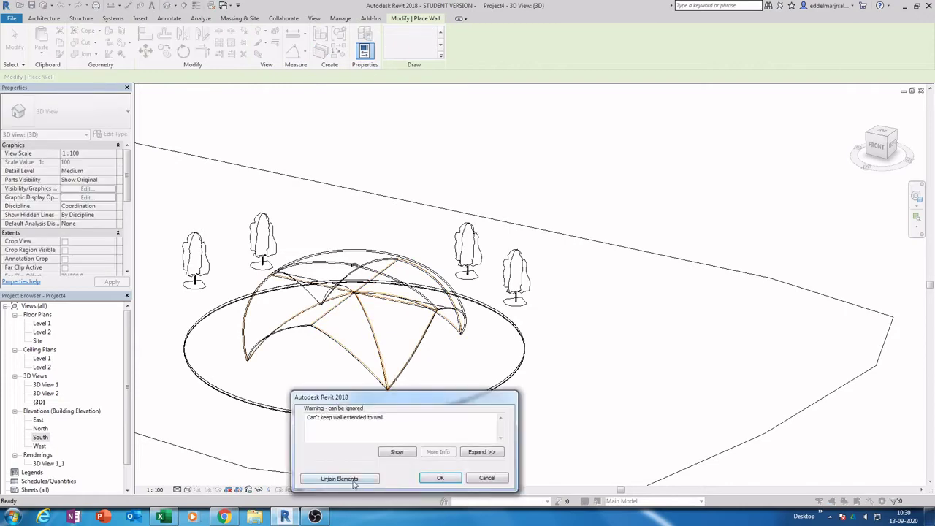
{"action": "left_click", "coordinate": [353, 484]}
{"action": "key", "text": "Escape"}
{"action": "left_click", "coordinate": [188, 489]}
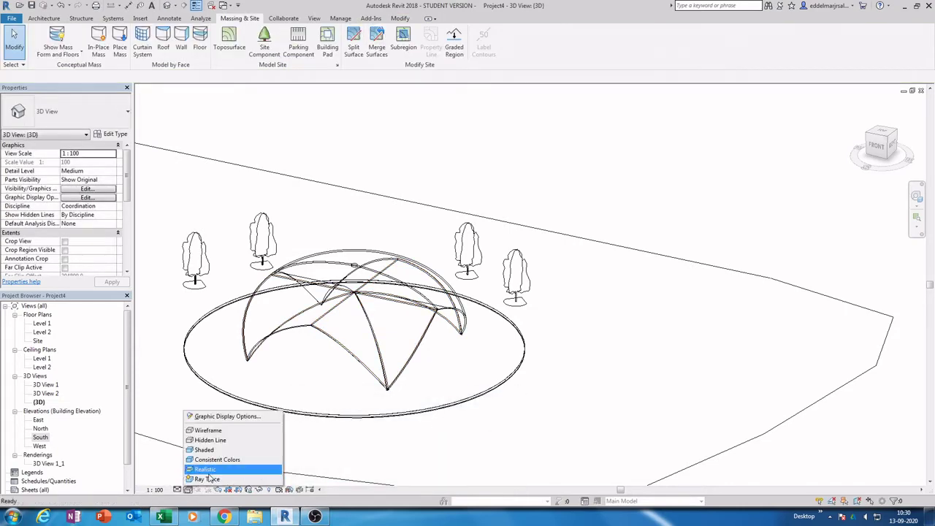
Step: Switch to the Realistic visual style, orbit to a higher view, and add another dome-face wall
{"action": "left_click", "coordinate": [210, 471]}
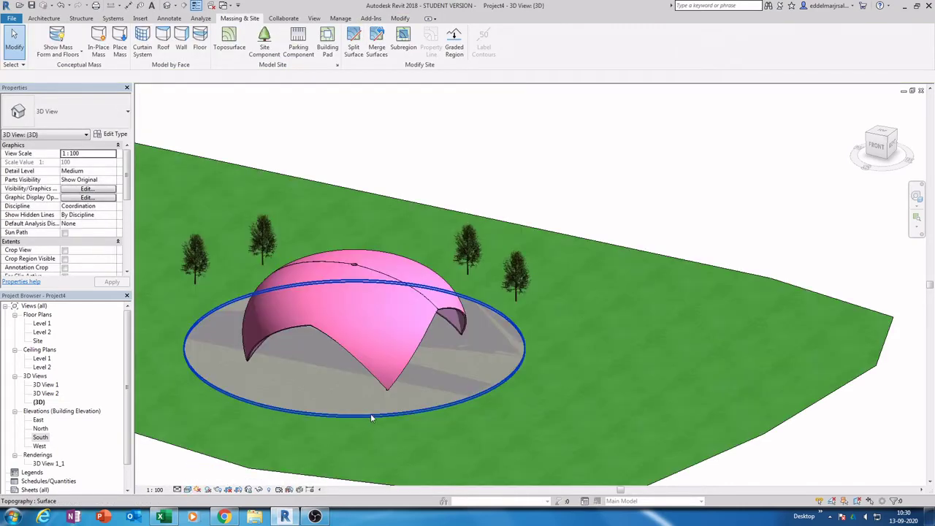
{"action": "middle_click_drag", "start_coordinate": [378, 420], "coordinate": [317, 403], "text": "shift"}
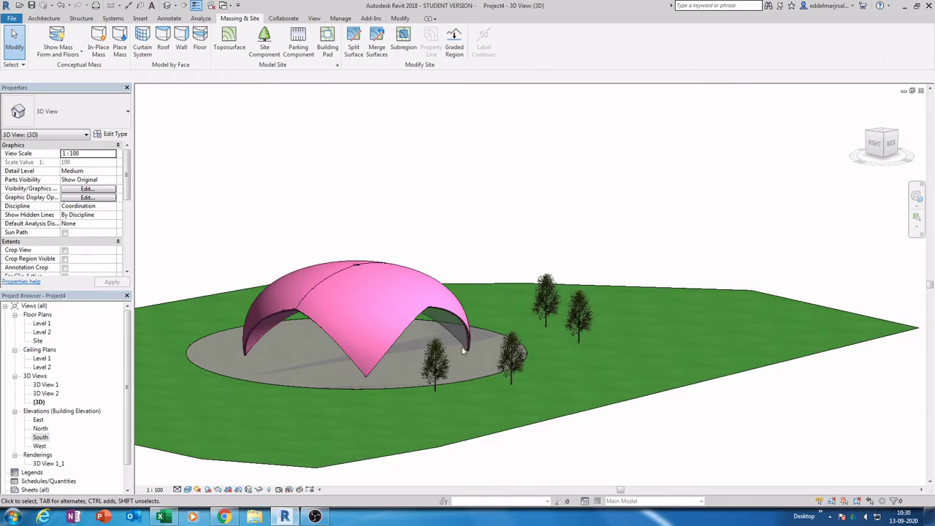
{"action": "middle_click_drag", "start_coordinate": [462, 350], "coordinate": [438, 349], "text": "shift"}
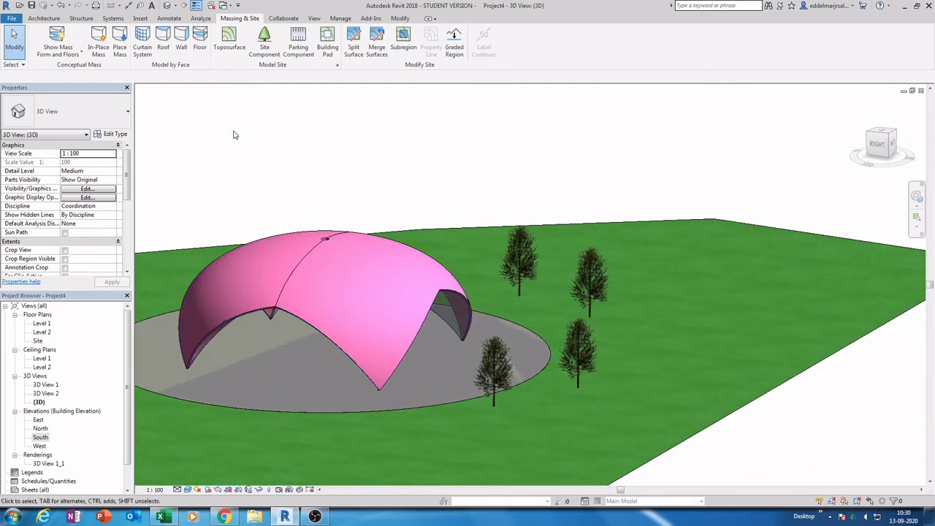
{"action": "left_click", "coordinate": [181, 38]}
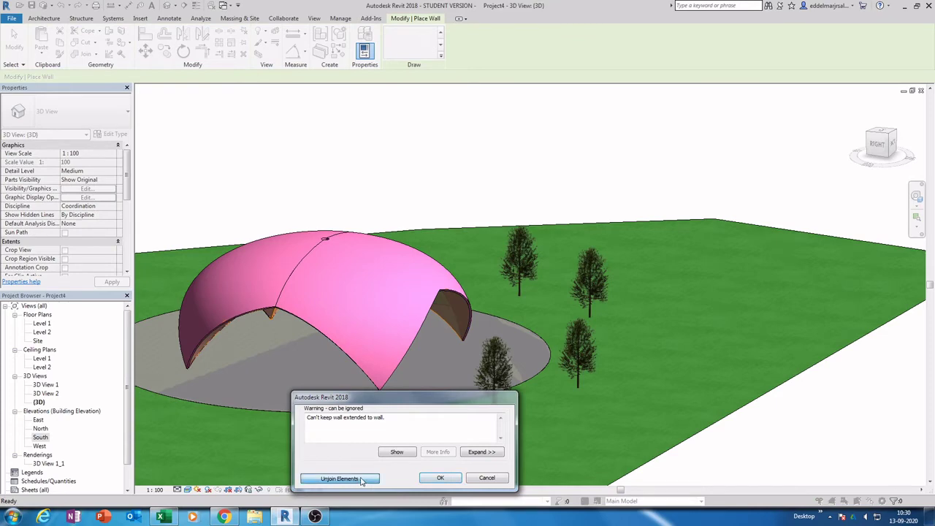
Step: Unjoin the new wall, then cover the remaining dome faces with unjoined ROOF2 walls by face
{"action": "left_click", "coordinate": [370, 480]}
{"action": "scroll", "coordinate": [370, 443], "scroll_direction": "down", "scroll_amount": 1}
{"action": "middle_click_drag", "start_coordinate": [370, 445], "coordinate": [478, 426], "text": "shift"}
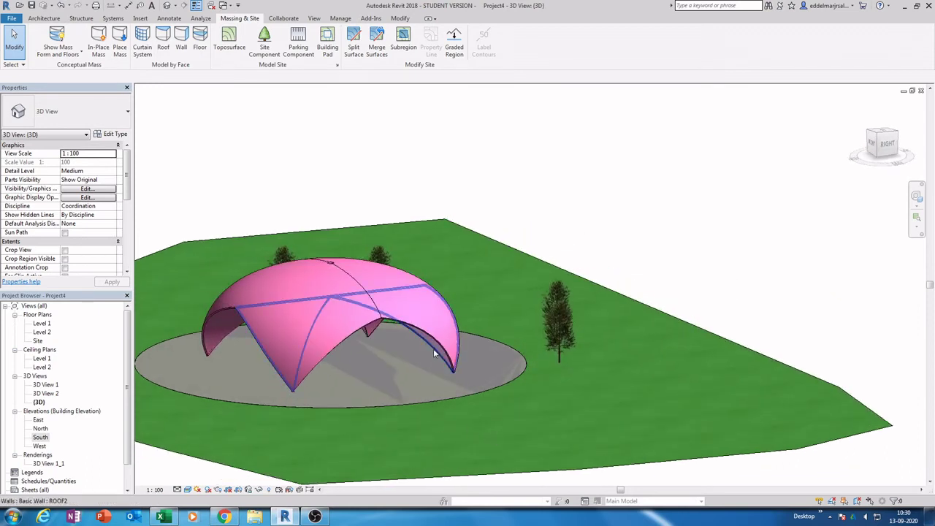
{"action": "left_click", "coordinate": [181, 40]}
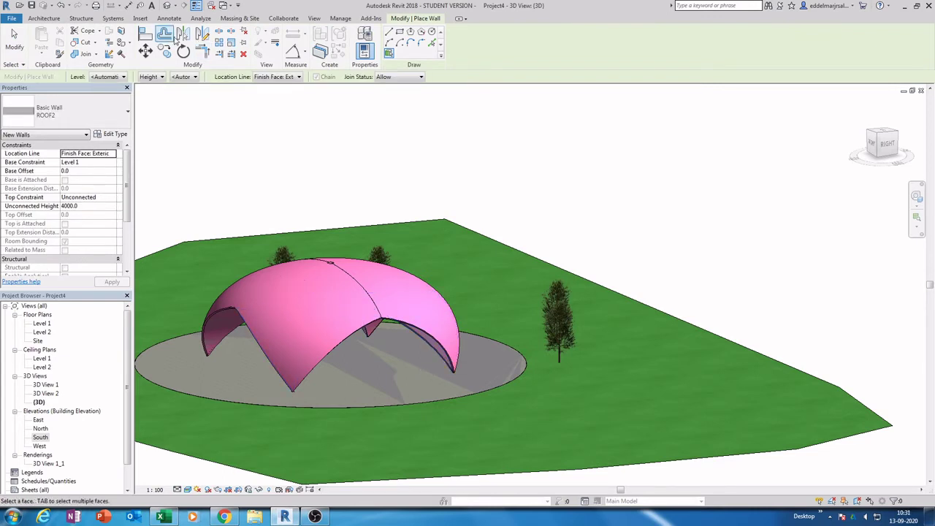
{"action": "left_click", "coordinate": [240, 19]}
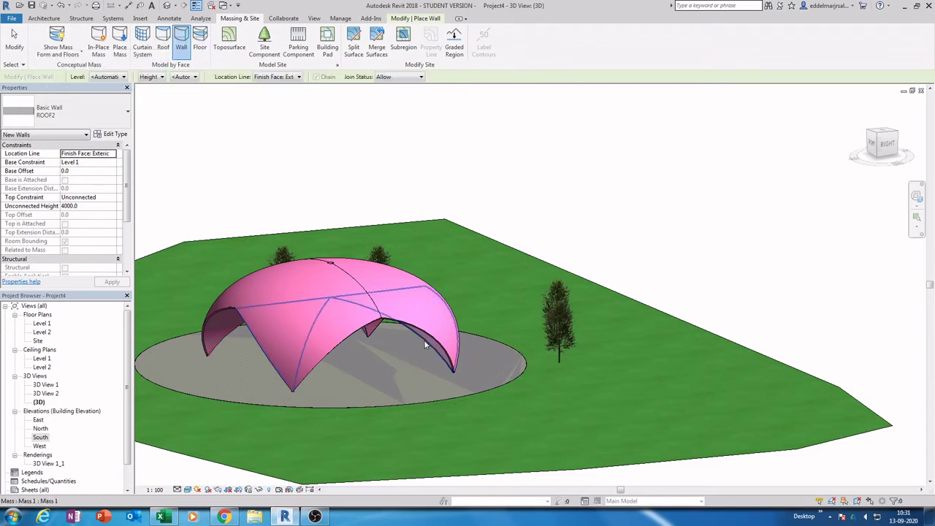
{"action": "middle_click_drag", "start_coordinate": [432, 347], "coordinate": [452, 356], "text": "shift"}
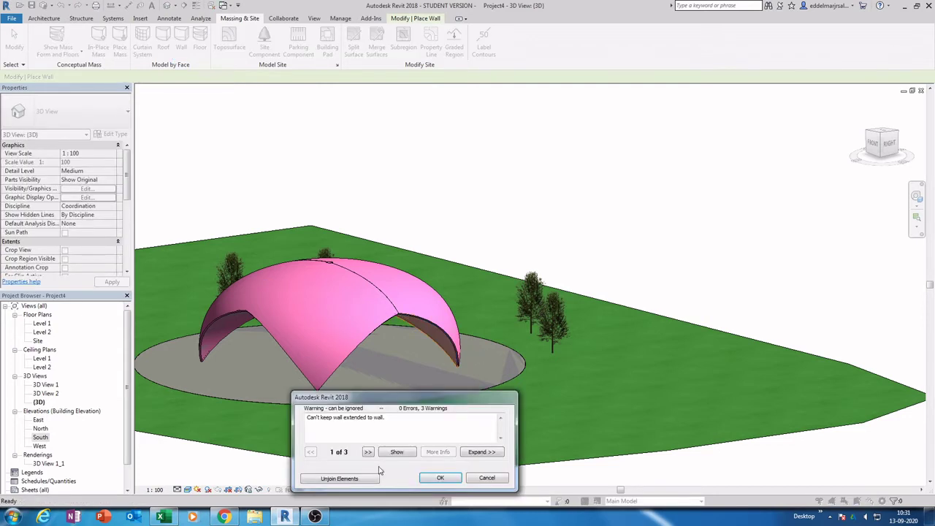
{"action": "left_click", "coordinate": [349, 480]}
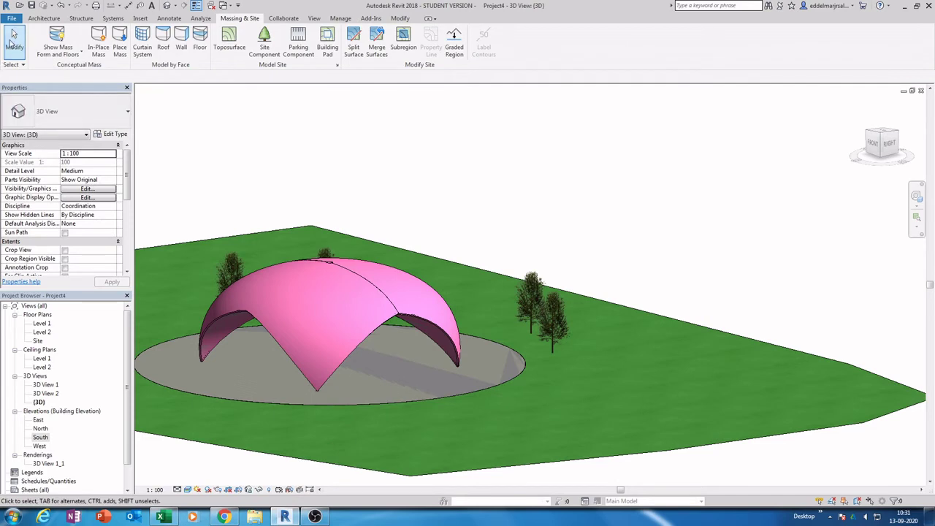
{"action": "left_click", "coordinate": [12, 34]}
Step: Select all ROOF2 wall instances in the project and temporarily hide them
{"action": "left_click", "coordinate": [429, 340]}
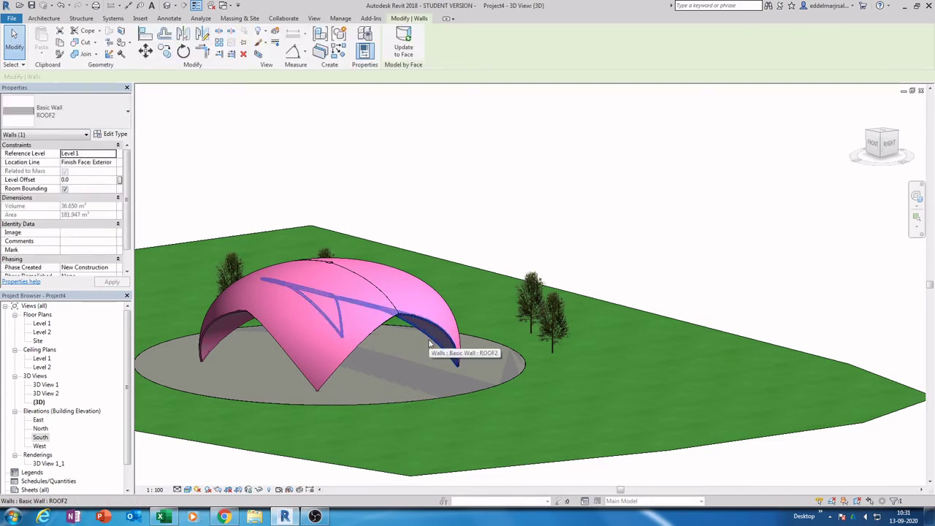
{"action": "right_click", "coordinate": [429, 342]}
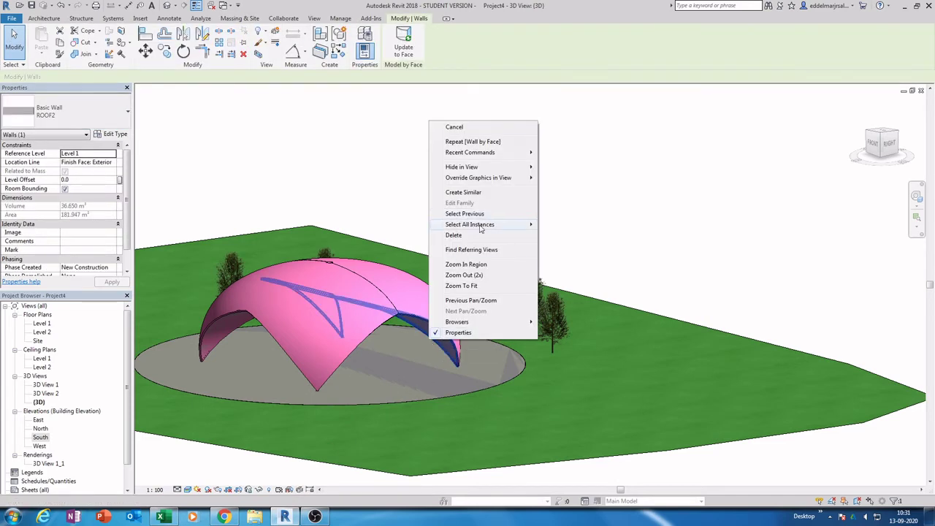
{"action": "mouse_move", "coordinate": [483, 227]}
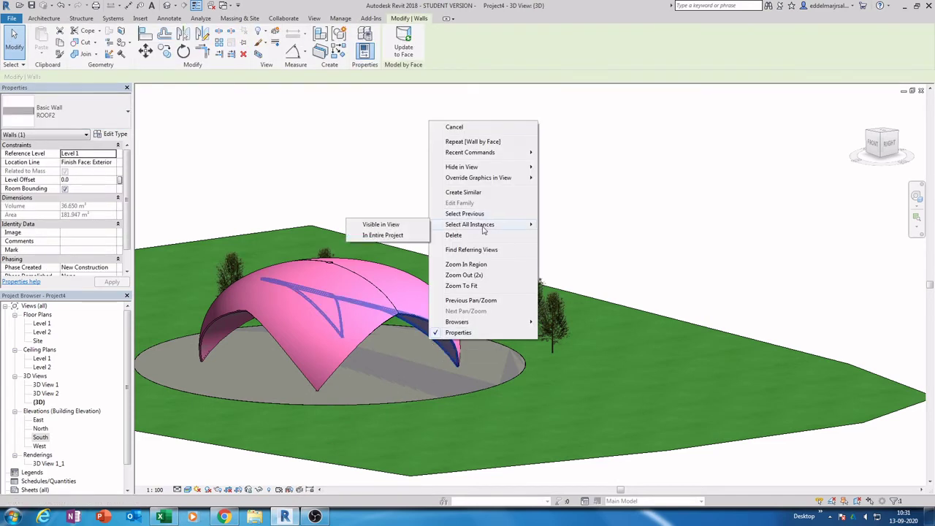
{"action": "left_click", "coordinate": [400, 236]}
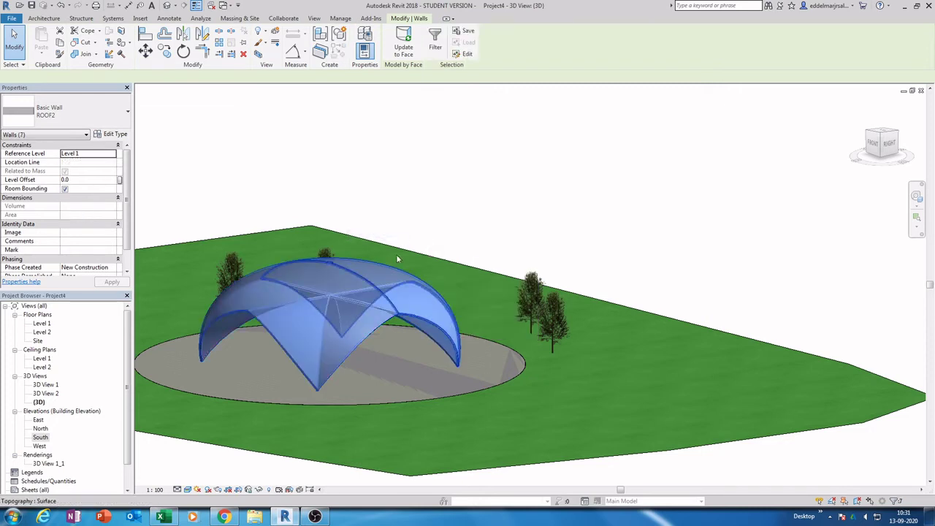
{"action": "left_click", "coordinate": [260, 490]}
{"action": "left_click", "coordinate": [287, 470]}
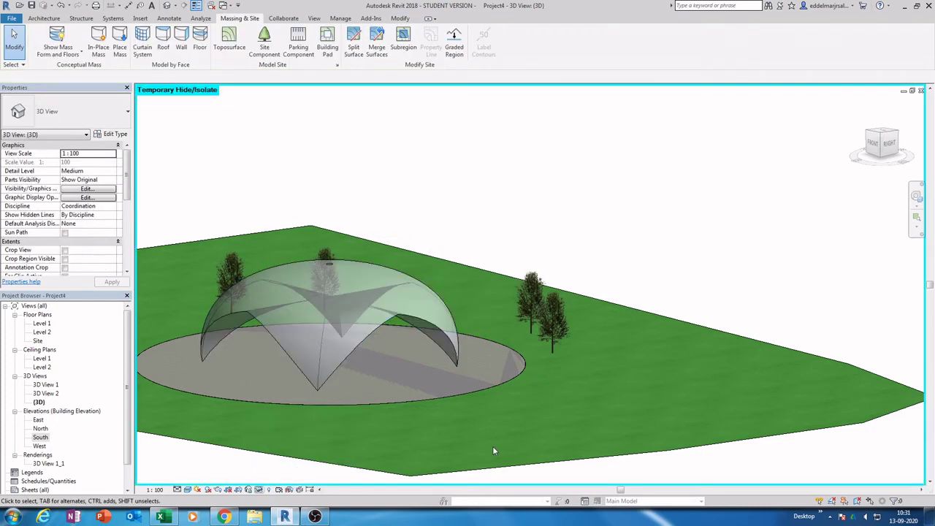
Step: Edit the dome mass in place, remove its front void form, and finish the mass
{"action": "middle_click_drag", "start_coordinate": [474, 434], "coordinate": [456, 322], "text": "shift"}
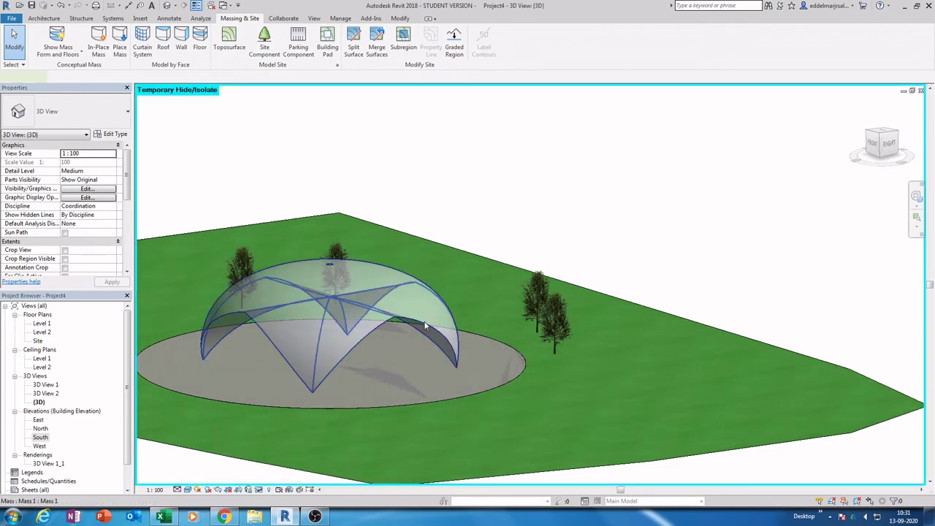
{"action": "left_click", "coordinate": [424, 321]}
{"action": "double_click", "coordinate": [424, 321]}
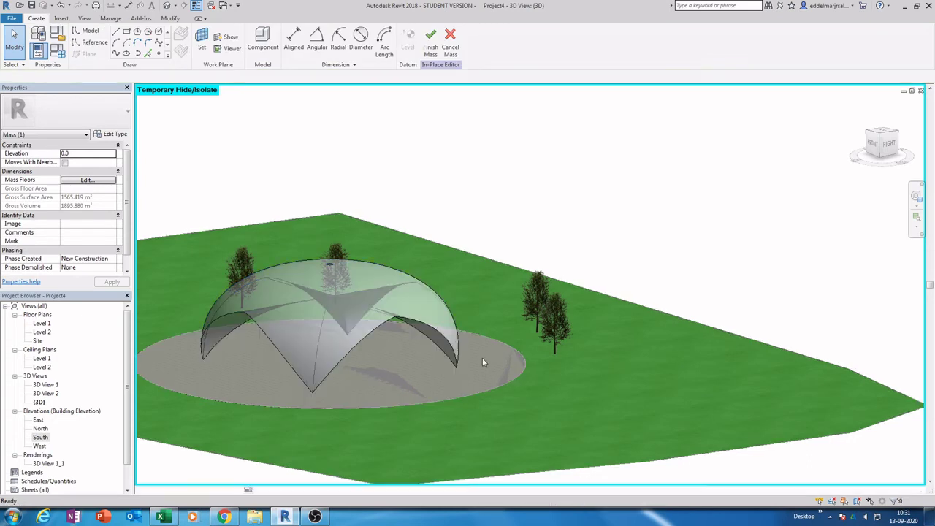
{"action": "key", "text": "Tab"}
{"action": "key", "text": "Tab"}
{"action": "key", "text": "Tab"}
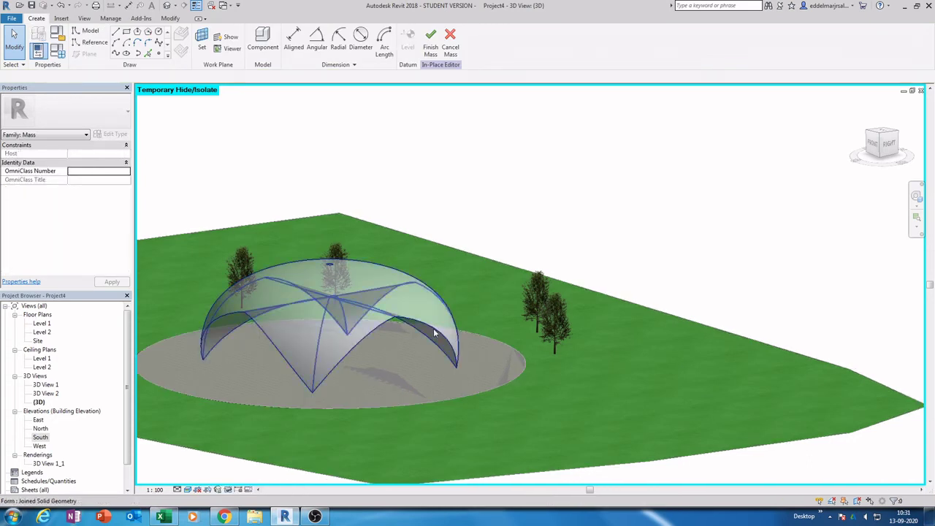
{"action": "left_click", "coordinate": [434, 330]}
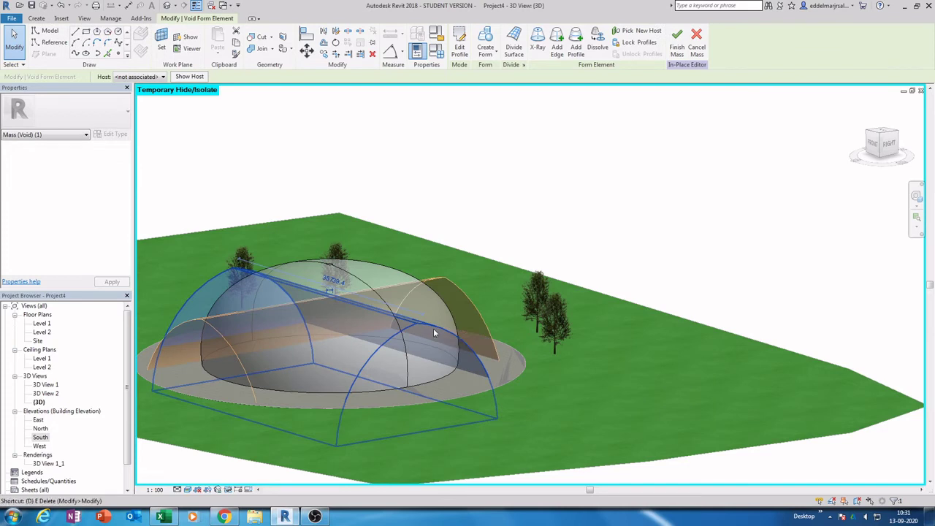
{"action": "key", "text": "Escape"}
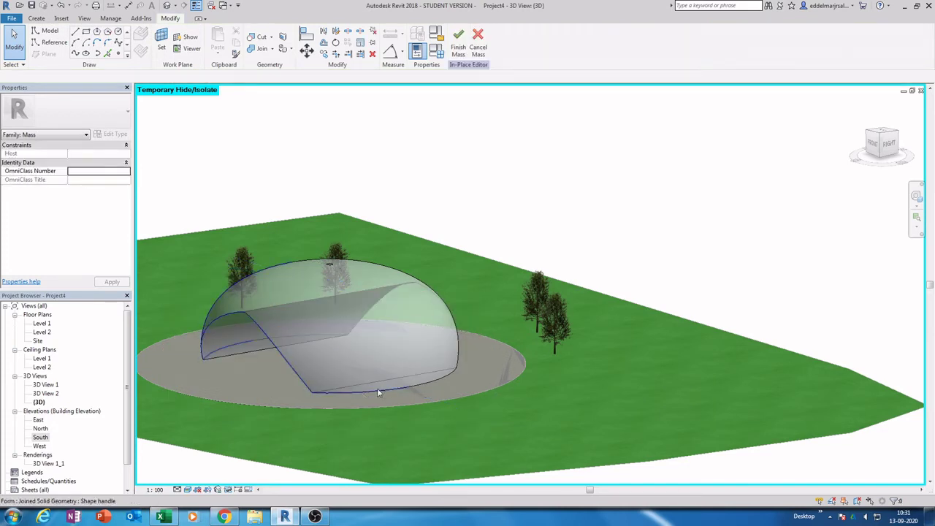
{"action": "left_click", "coordinate": [457, 57]}
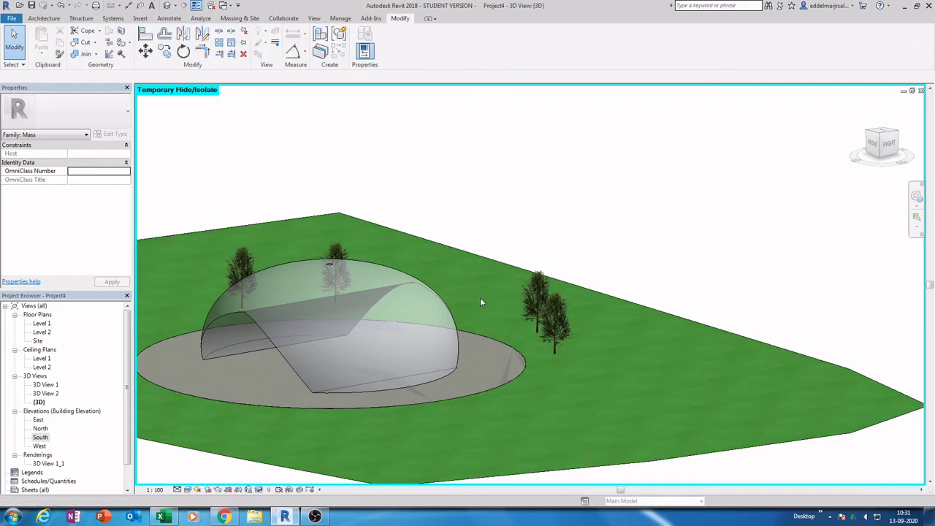
Step: Reset the temporary hide so the ROOF2 walls reappear
{"action": "left_click", "coordinate": [259, 490]}
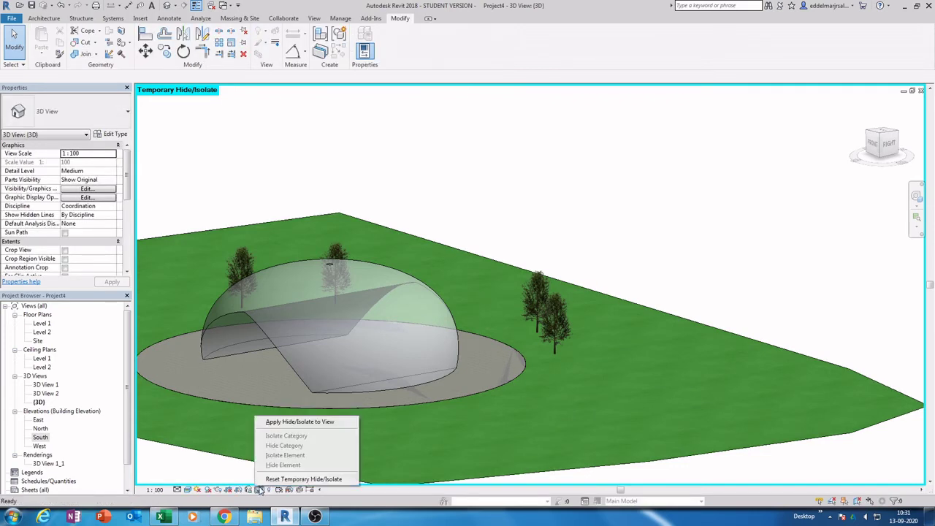
{"action": "left_click", "coordinate": [279, 480]}
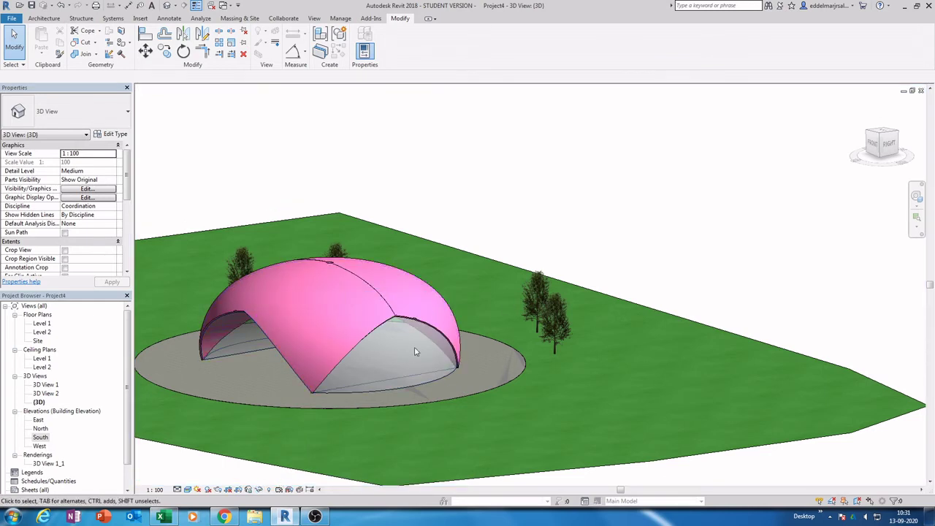
{"action": "left_click", "coordinate": [236, 20]}
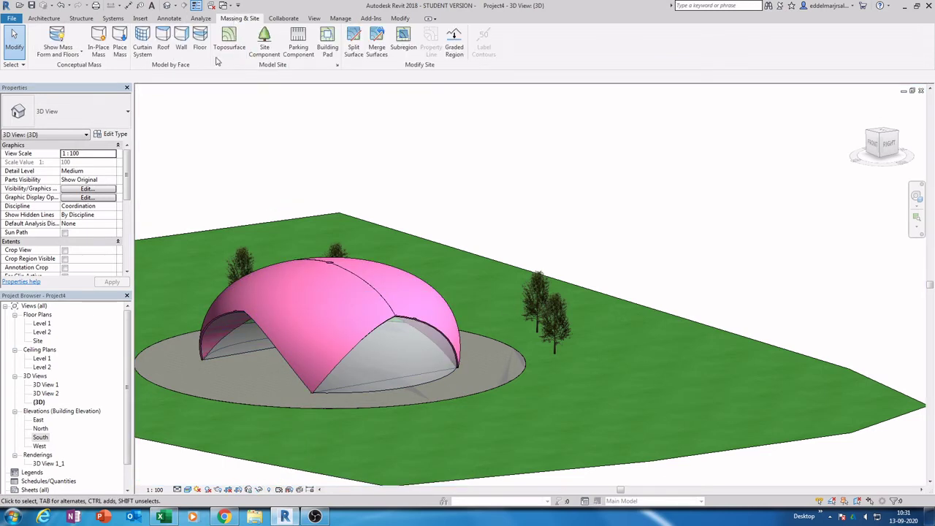
Step: Create a glazed 4×4-grid curtain system on the dome's closed front face and inspect it
{"action": "left_click", "coordinate": [142, 40]}
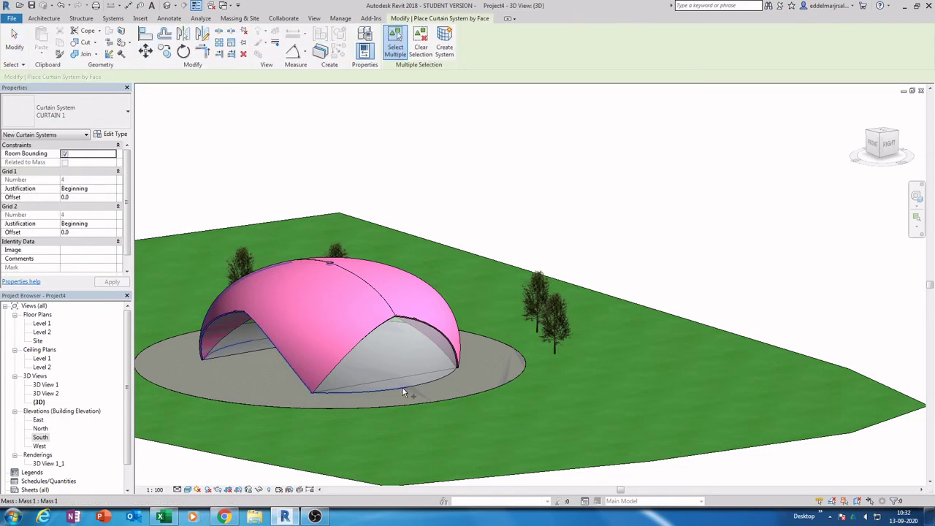
{"action": "left_click", "coordinate": [403, 388]}
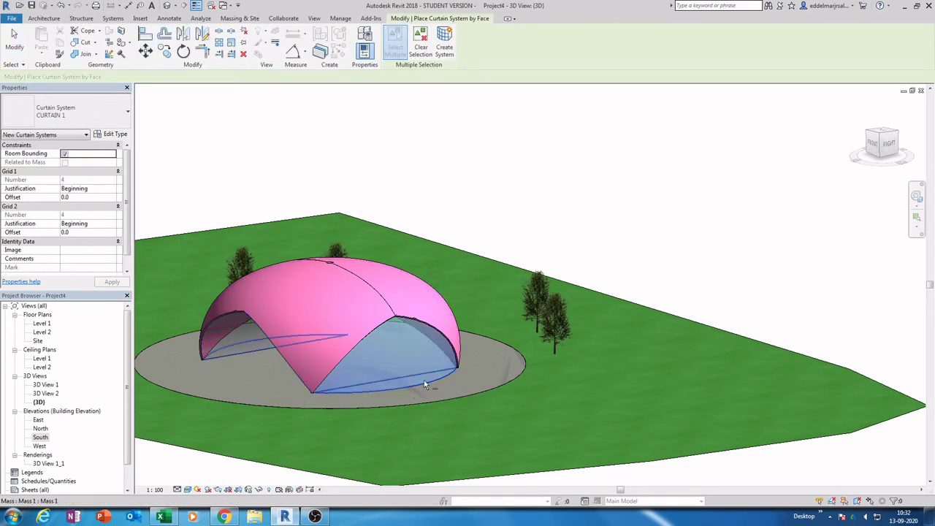
{"action": "left_click", "coordinate": [444, 42]}
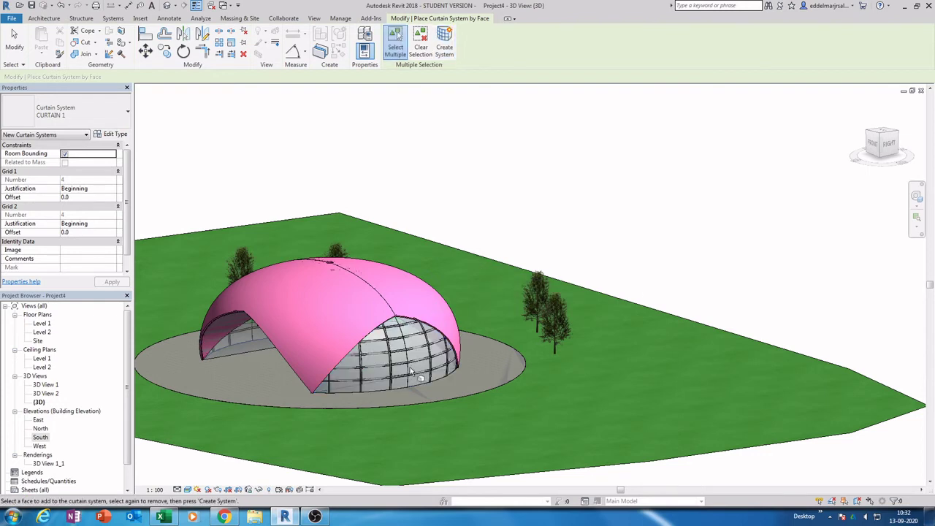
{"action": "middle_click_drag", "start_coordinate": [411, 372], "coordinate": [333, 367], "text": "shift"}
{"action": "key", "text": "Escape"}
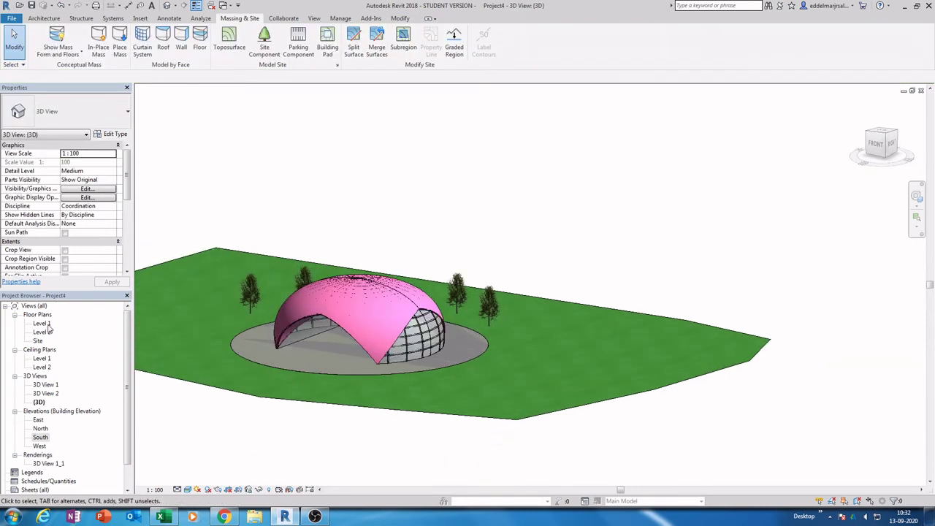
Step: Open the Site plan and start editing the grass toposurface
{"action": "double_click", "coordinate": [38, 340]}
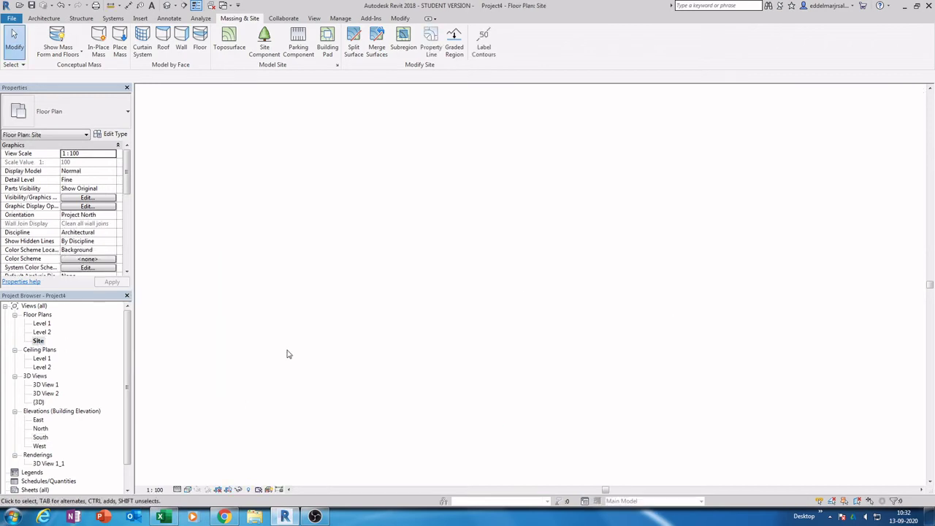
{"action": "middle_click_drag", "start_coordinate": [377, 364], "coordinate": [357, 335]}
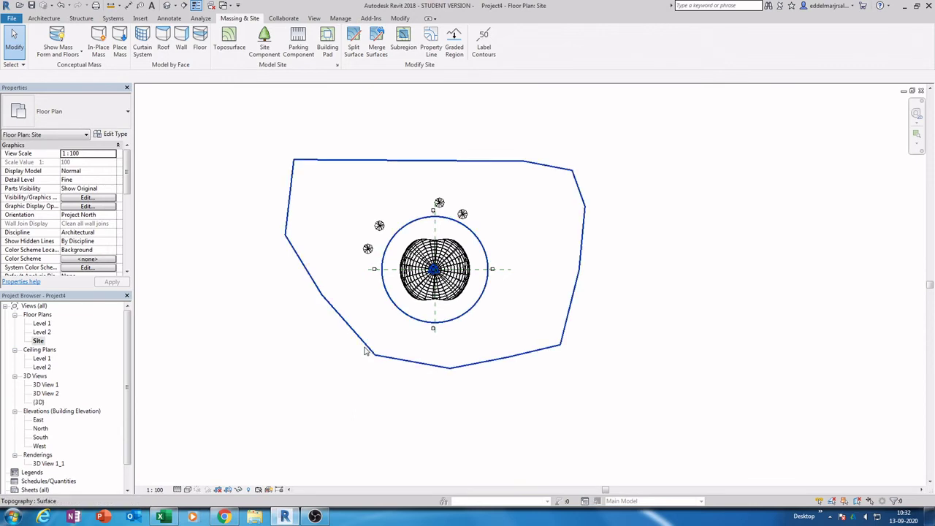
{"action": "left_click", "coordinate": [366, 354]}
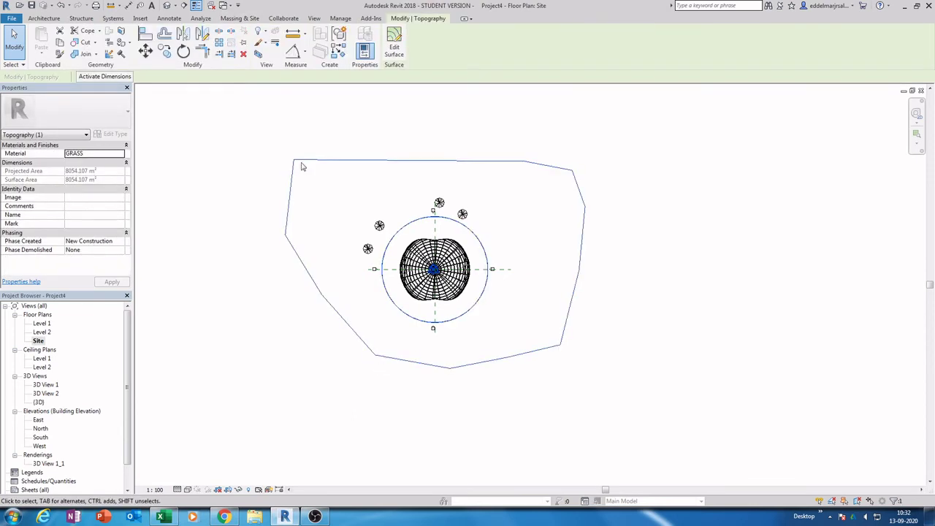
{"action": "left_click", "coordinate": [394, 48]}
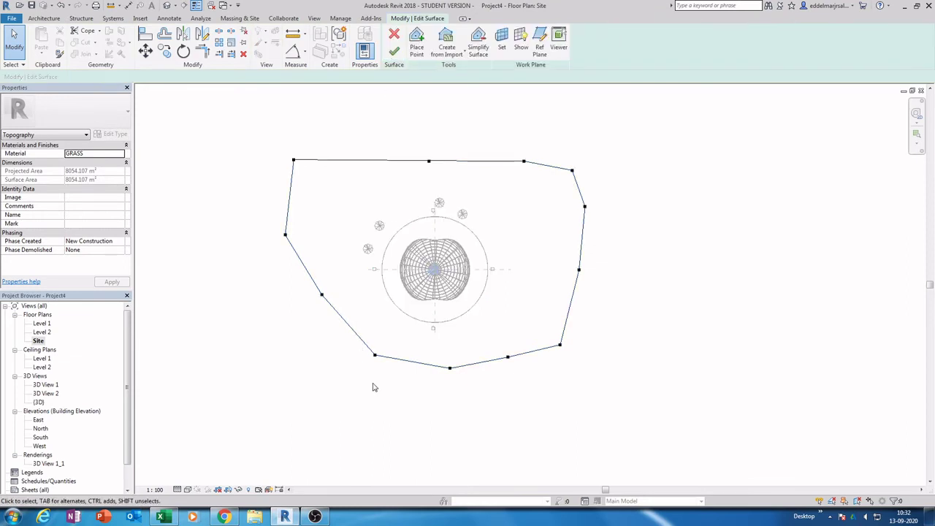
Step: Drag boundary points outward, growing the toposurface from 8054.107 to 10758.071 m², and finish
{"action": "left_click_drag", "start_coordinate": [356, 387], "coordinate": [304, 389]}
{"action": "left_click", "coordinate": [451, 378]}
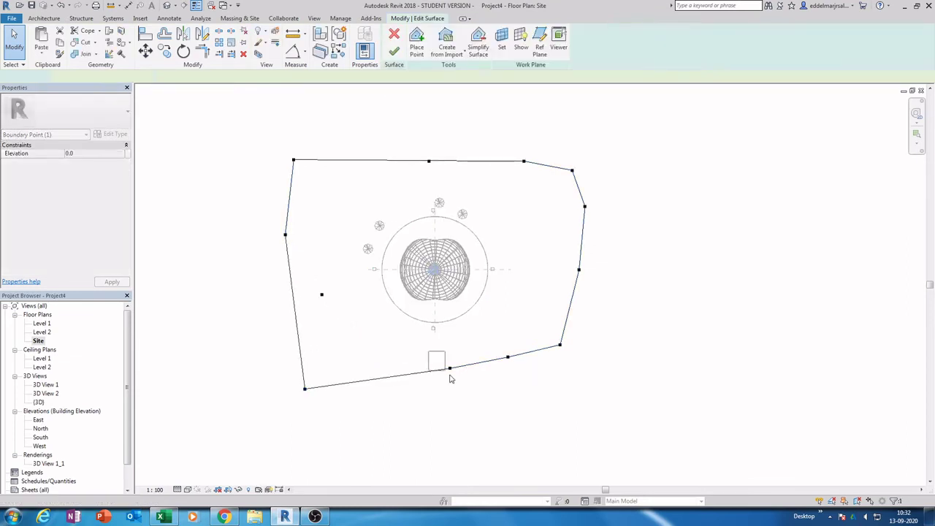
{"action": "left_click_drag", "start_coordinate": [451, 378], "coordinate": [560, 407]}
{"action": "left_click_drag", "start_coordinate": [509, 358], "coordinate": [537, 400]}
{"action": "left_click", "coordinate": [606, 388]}
{"action": "scroll", "coordinate": [606, 372], "scroll_direction": "down", "scroll_amount": 2}
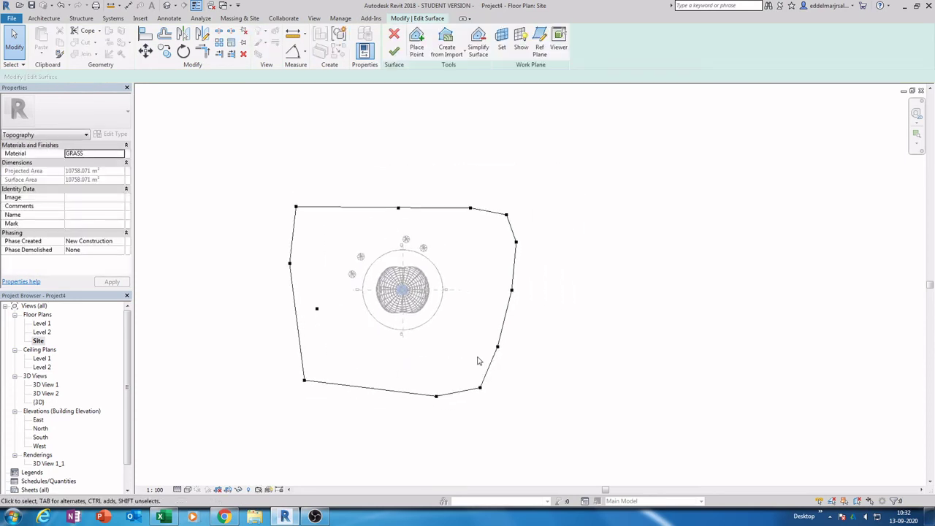
{"action": "left_click", "coordinate": [395, 51]}
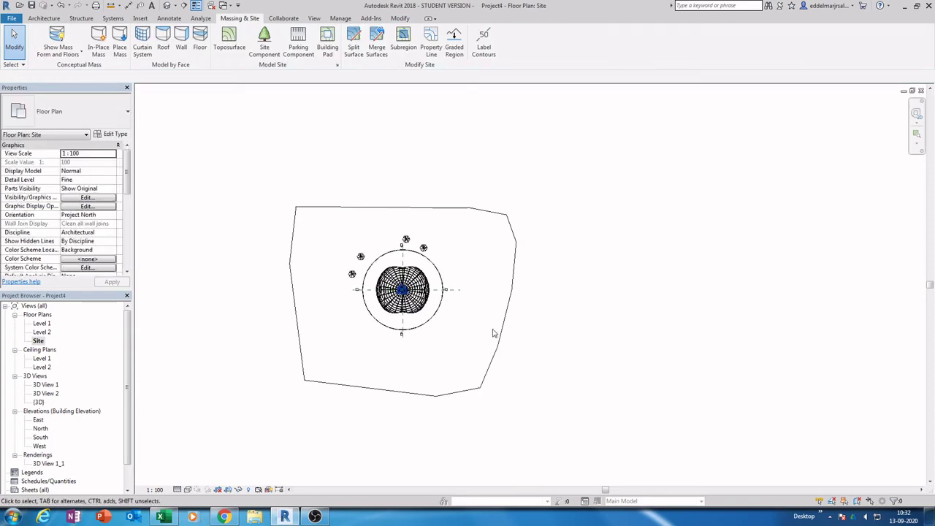
{"action": "middle_click_drag", "start_coordinate": [494, 330], "coordinate": [472, 321]}
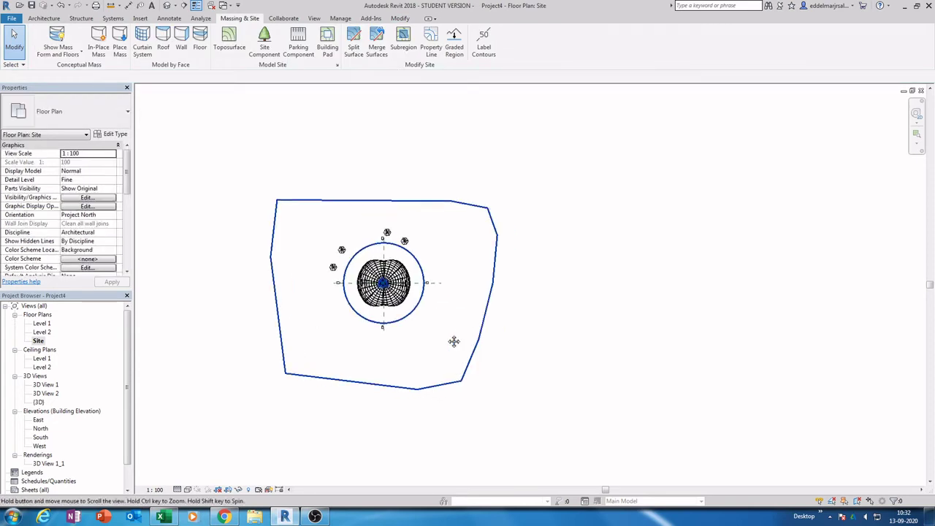
Step: Sketch a rectangular subregion from the circular pad's south edge to the site edge
{"action": "left_click", "coordinate": [404, 42]}
{"action": "left_click", "coordinate": [422, 31]}
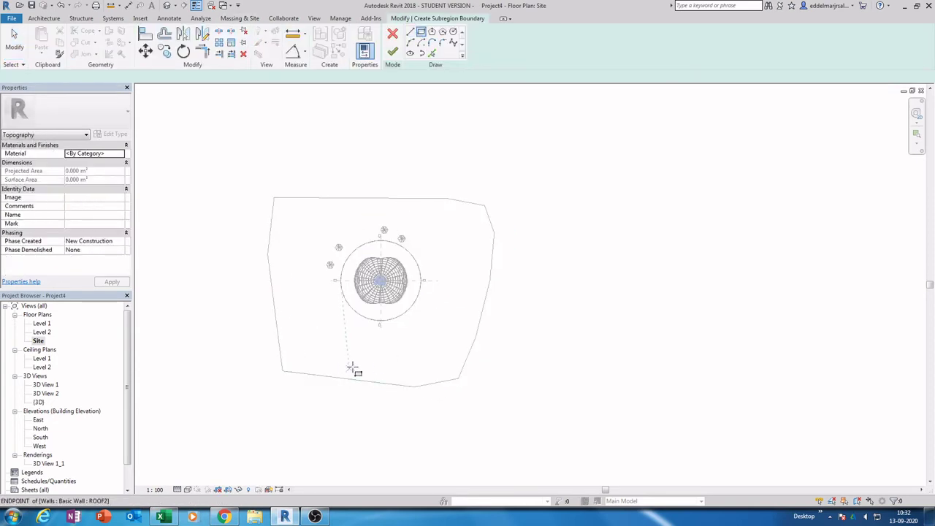
{"action": "scroll", "coordinate": [369, 344], "scroll_direction": "up", "scroll_amount": 1}
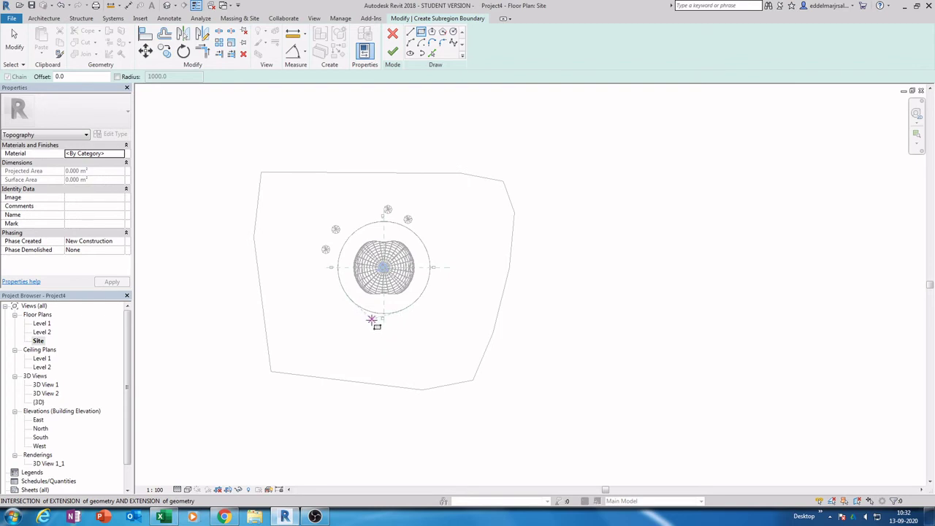
{"action": "left_click", "coordinate": [373, 318]}
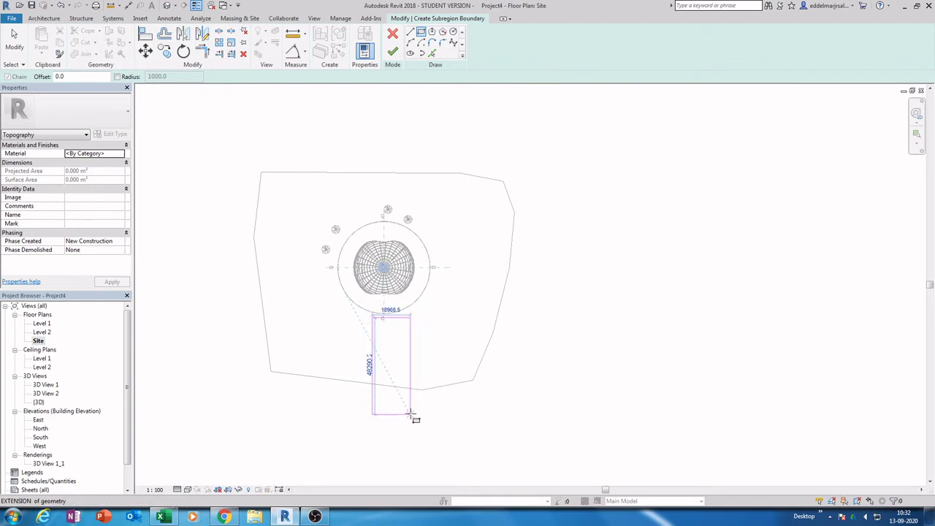
{"action": "left_click", "coordinate": [410, 414]}
{"action": "left_click", "coordinate": [20, 48]}
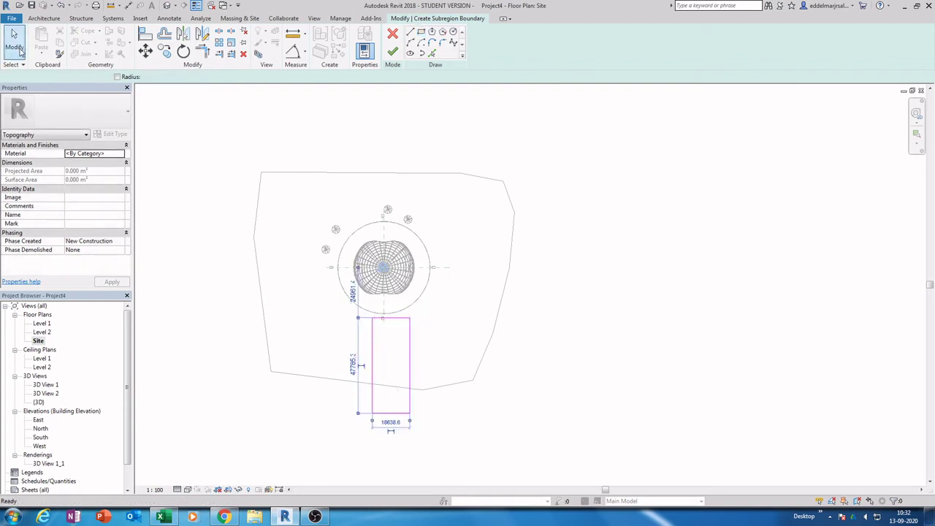
{"action": "left_click", "coordinate": [393, 52]}
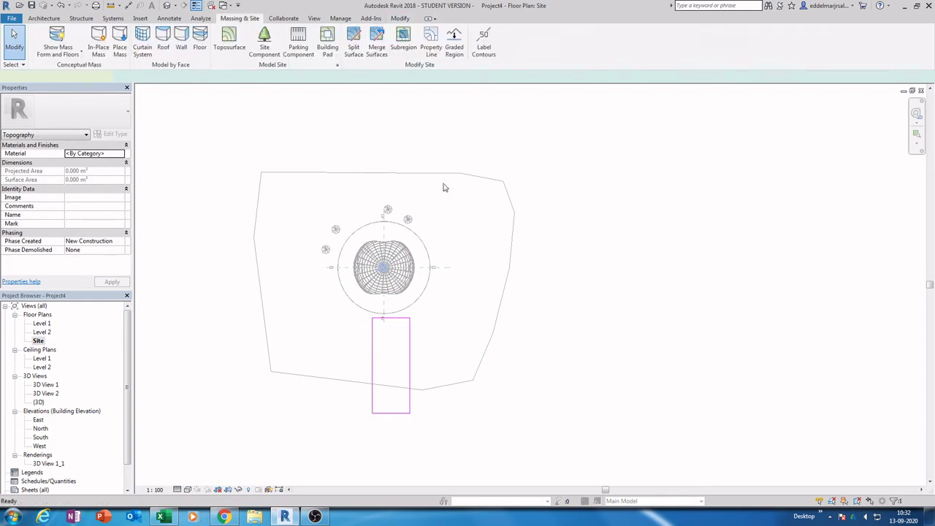
Step: Assign the Gypsum Wall Board material to the new path subregion
{"action": "left_click", "coordinate": [518, 377]}
{"action": "left_click", "coordinate": [401, 385]}
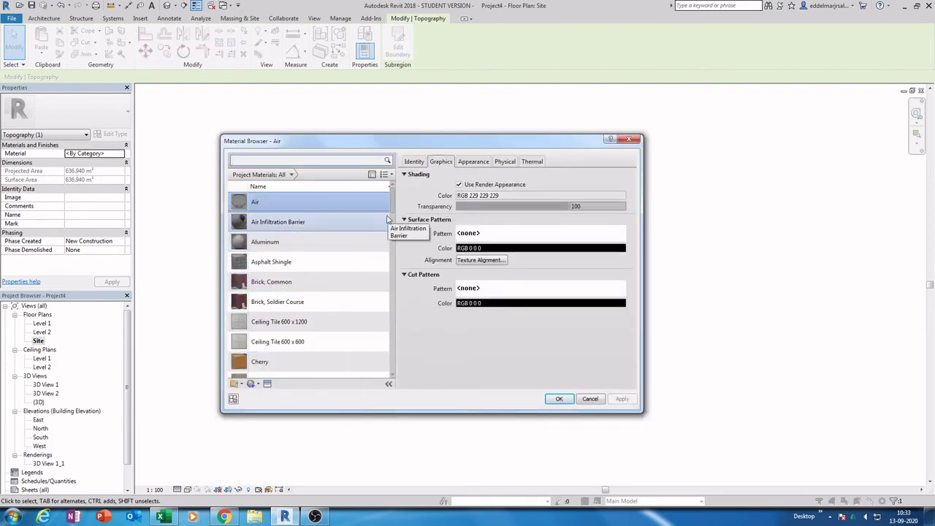
{"action": "scroll", "coordinate": [314, 278], "scroll_direction": "down", "scroll_amount": 3}
{"action": "left_click", "coordinate": [291, 160]}
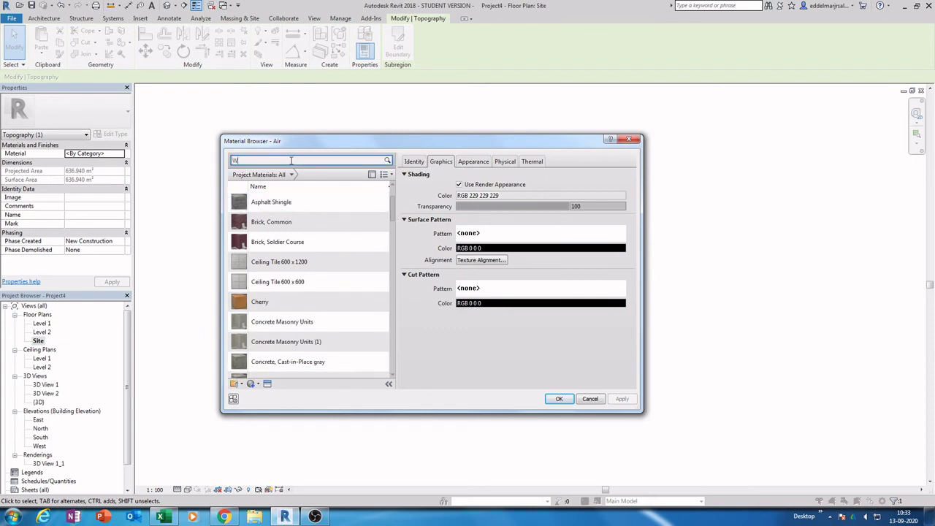
{"action": "type", "text": "WHI"}
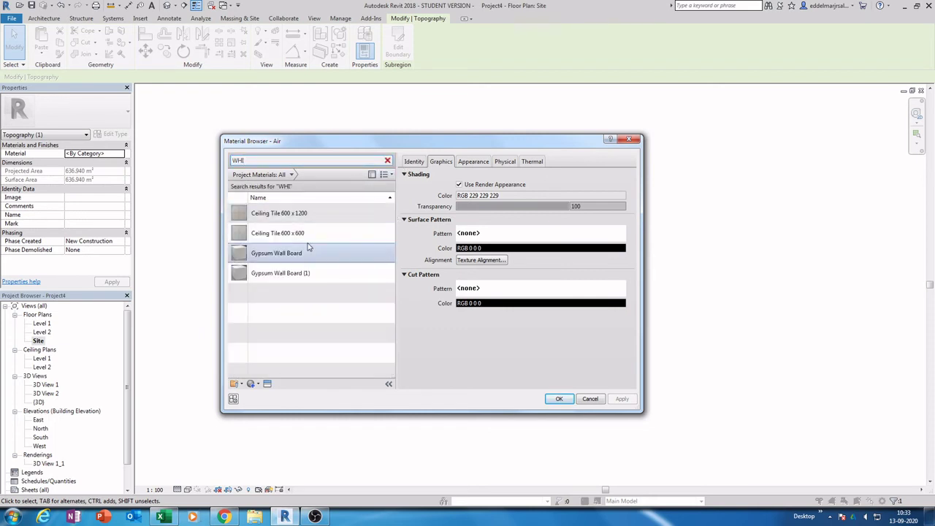
{"action": "left_click", "coordinate": [303, 255]}
{"action": "left_click", "coordinate": [559, 398]}
{"action": "key", "text": "Escape"}
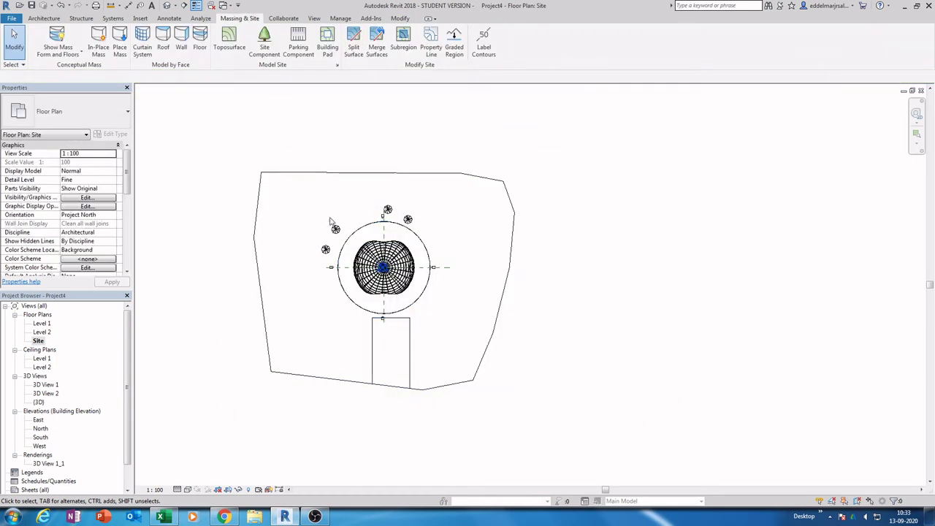
Step: Check the new path in the default 3D view, then open the 3D View 1 camera view
{"action": "left_click", "coordinate": [167, 6]}
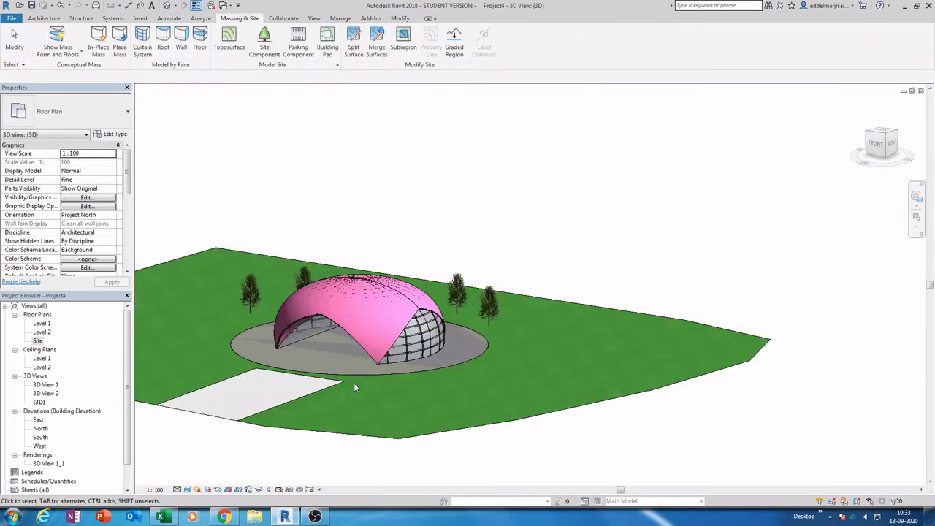
{"action": "middle_click_drag", "start_coordinate": [356, 382], "coordinate": [347, 437], "text": "shift"}
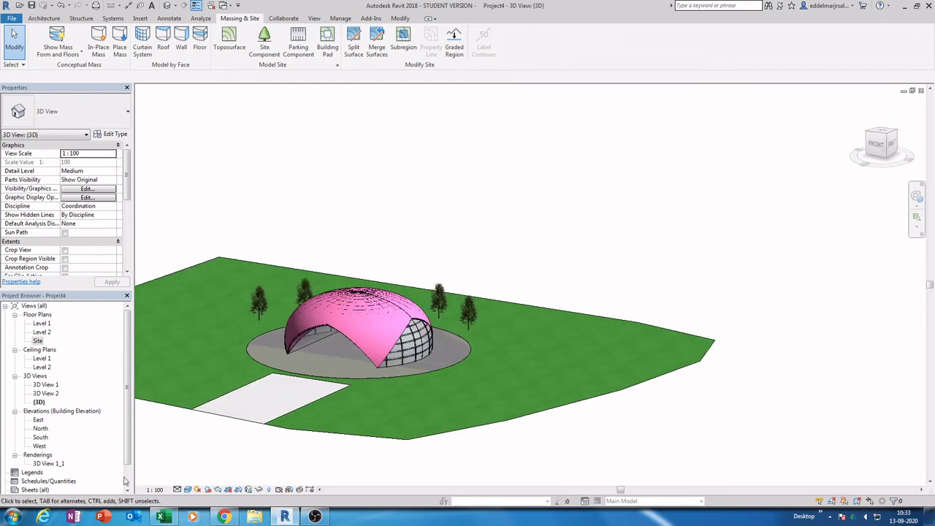
{"action": "left_click", "coordinate": [50, 394]}
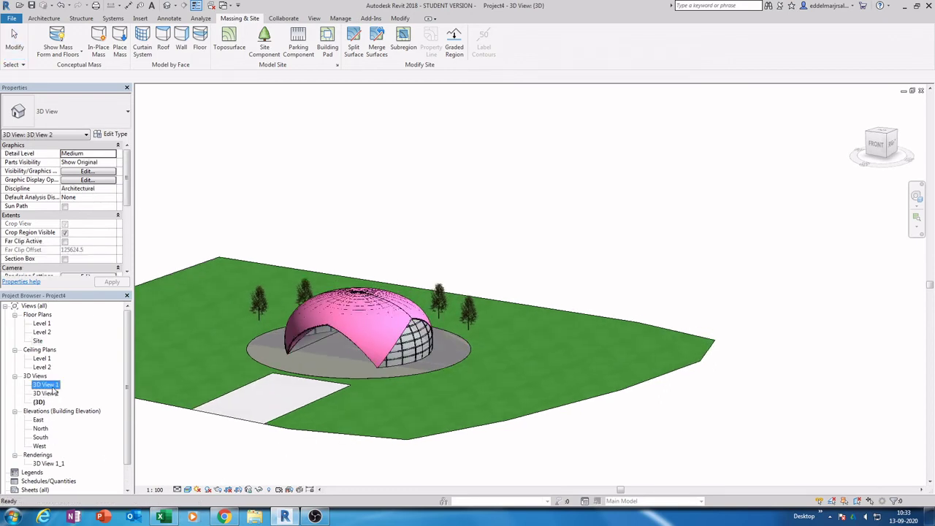
{"action": "double_click", "coordinate": [51, 387]}
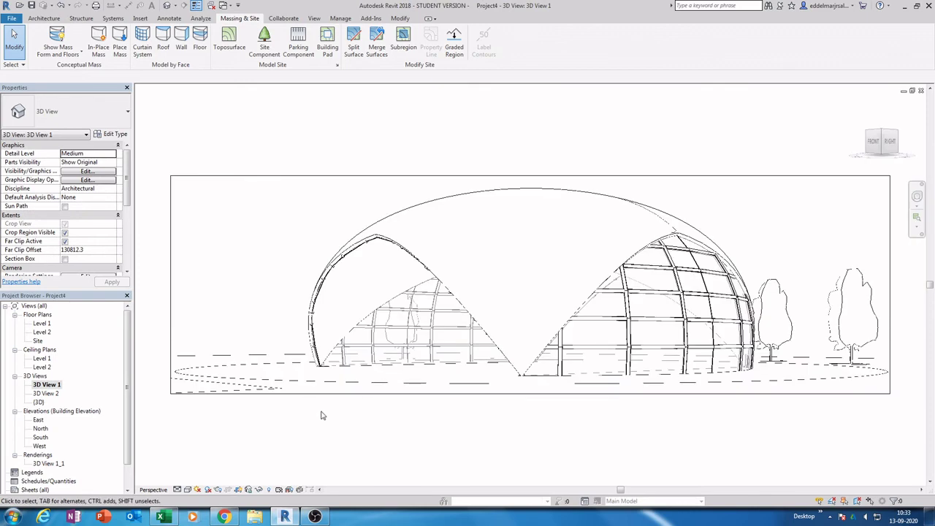
Step: Widen 3D View 1's crop region downward and to the right, then bring up Visibility/Graphic Overrides (VG)
{"action": "scroll", "coordinate": [321, 416], "scroll_direction": "down", "scroll_amount": 2}
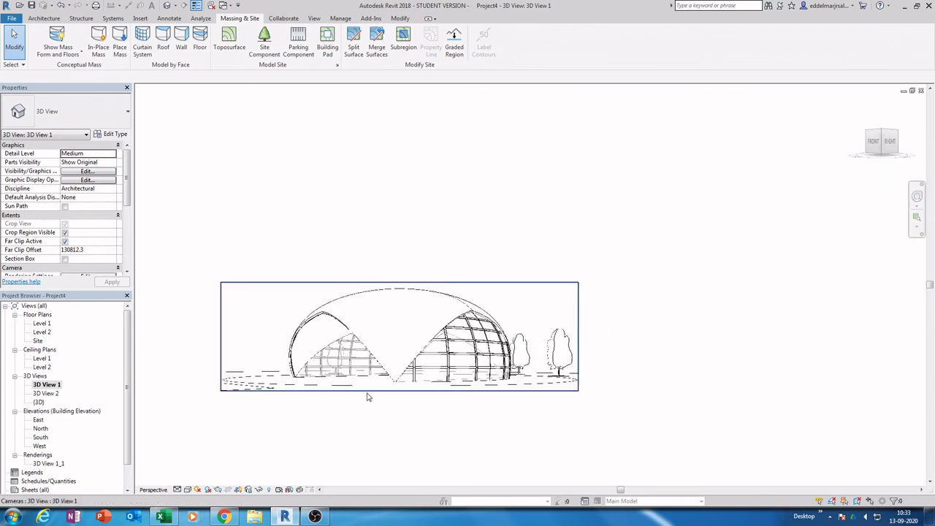
{"action": "left_click", "coordinate": [369, 391]}
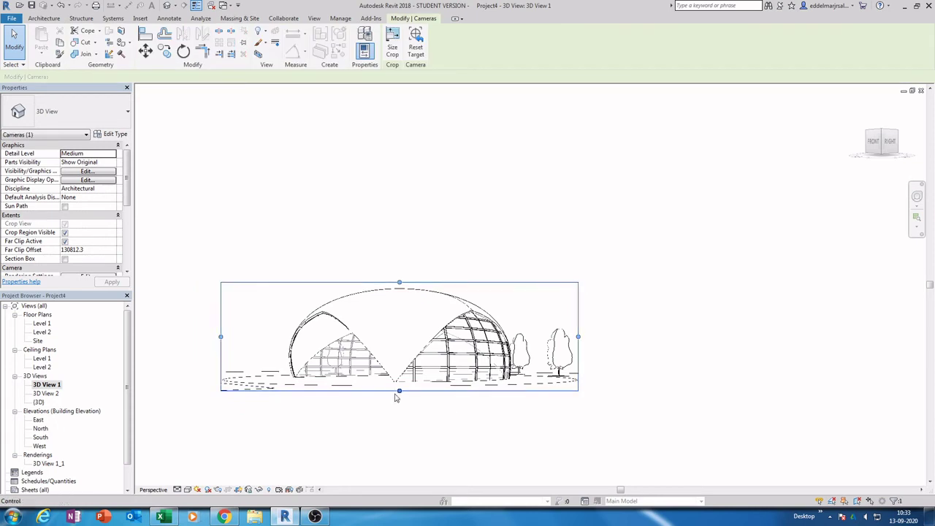
{"action": "left_click_drag", "start_coordinate": [399, 395], "coordinate": [399, 396]}
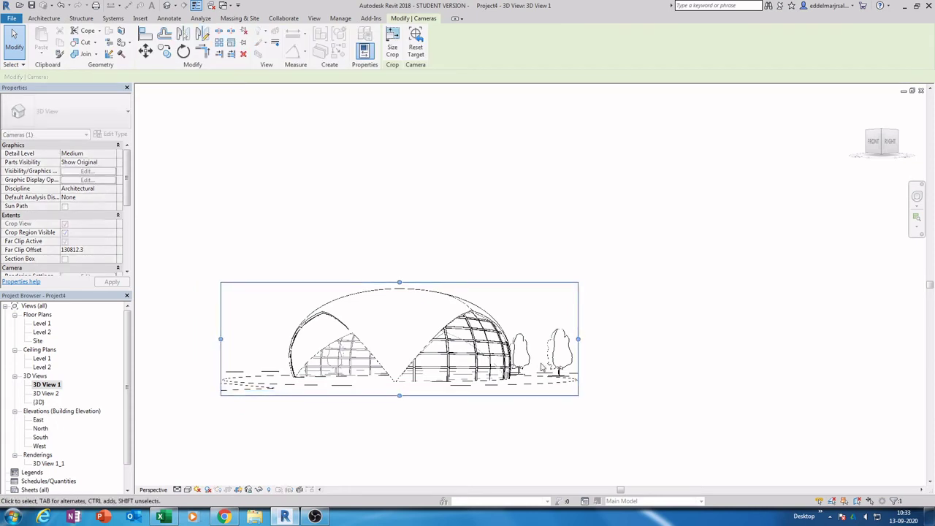
{"action": "left_click_drag", "start_coordinate": [579, 340], "coordinate": [587, 341]}
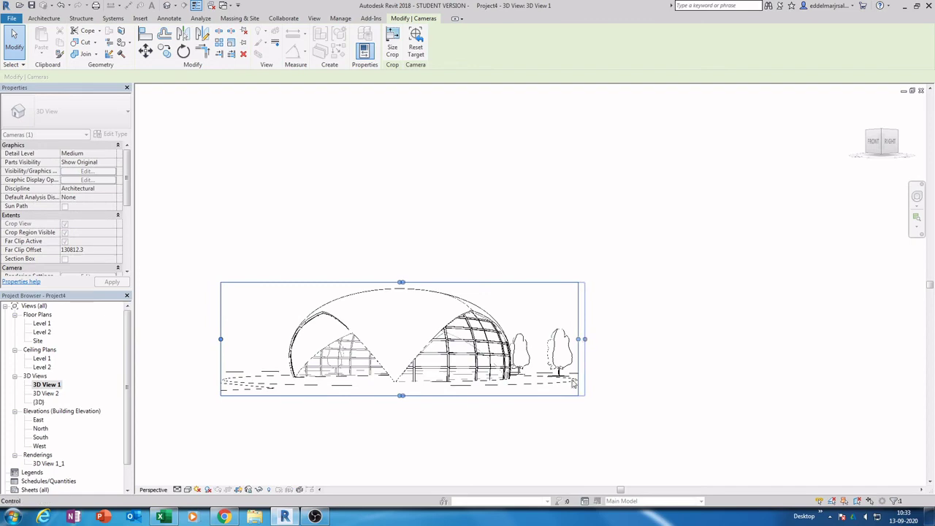
{"action": "left_click", "coordinate": [548, 426]}
{"action": "key", "text": "v"}
{"action": "key", "text": "g"}
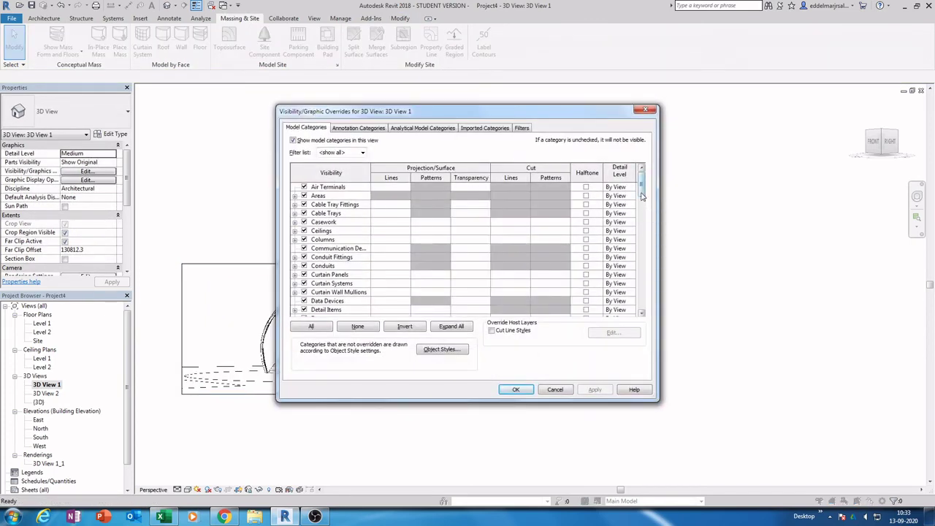
Step: Close Visibility/Graphic Overrides and toggle Show Mass by View Settings so masses are hidden
{"action": "left_click_drag", "start_coordinate": [643, 192], "coordinate": [644, 238]}
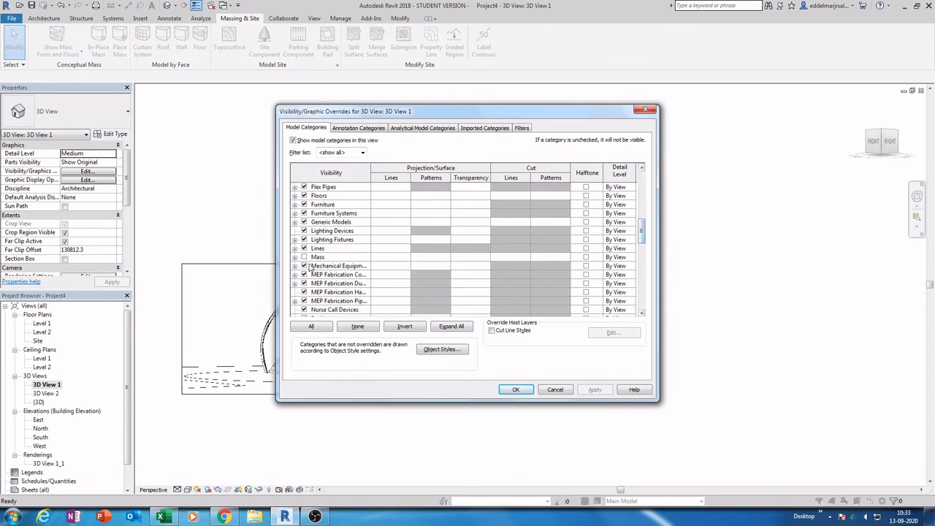
{"action": "left_click", "coordinate": [646, 110]}
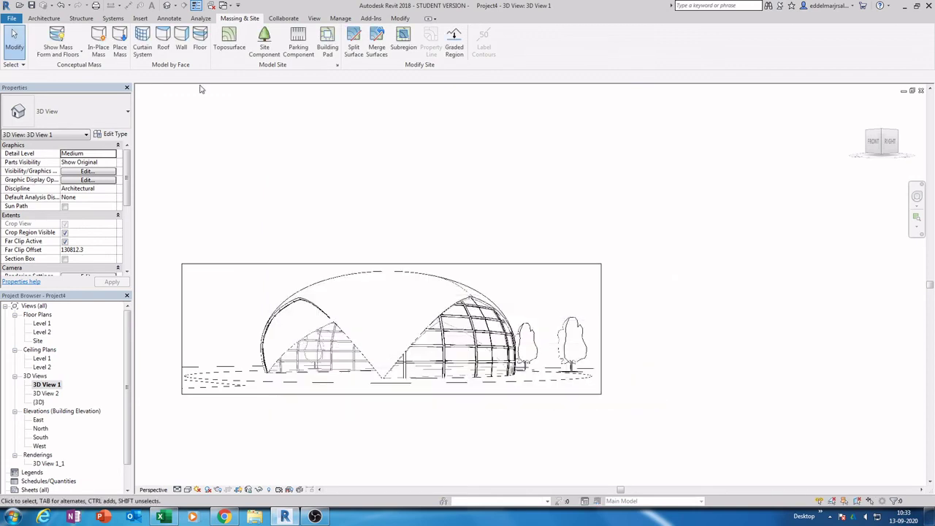
{"action": "left_click", "coordinate": [58, 40]}
{"action": "scroll", "coordinate": [271, 427], "scroll_direction": "up", "scroll_amount": 1}
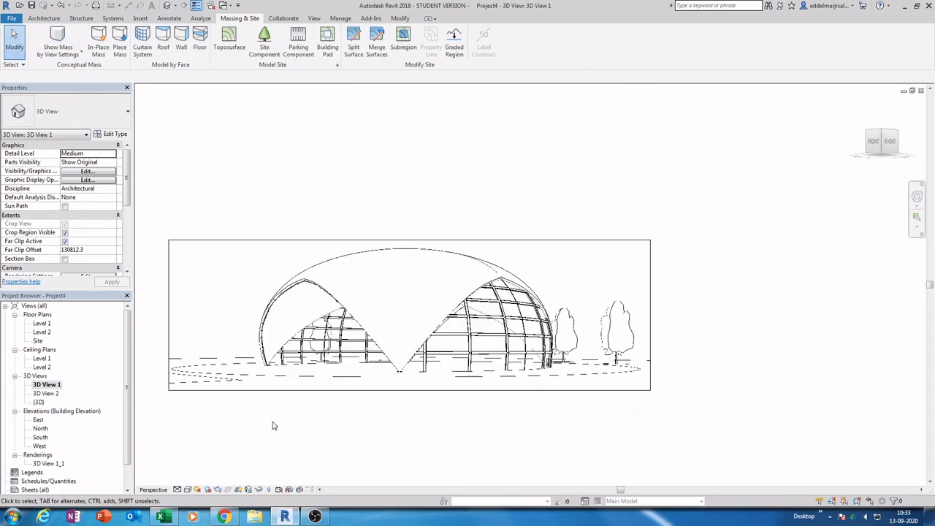
Step: Render 3D View 1 at Draft, 600 DPI, Sun only lighting with a very-few-clouds sky
{"action": "key", "text": "r"}
{"action": "key", "text": "r"}
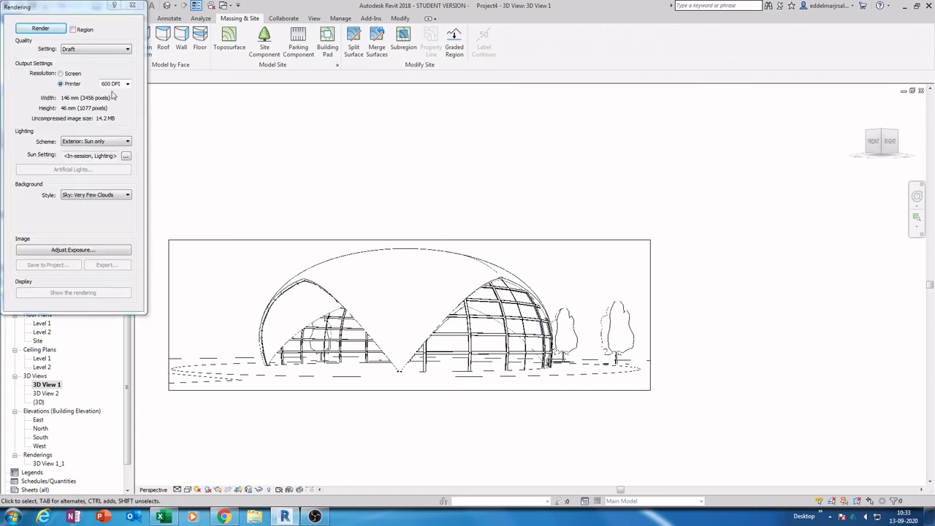
{"action": "left_click", "coordinate": [40, 29]}
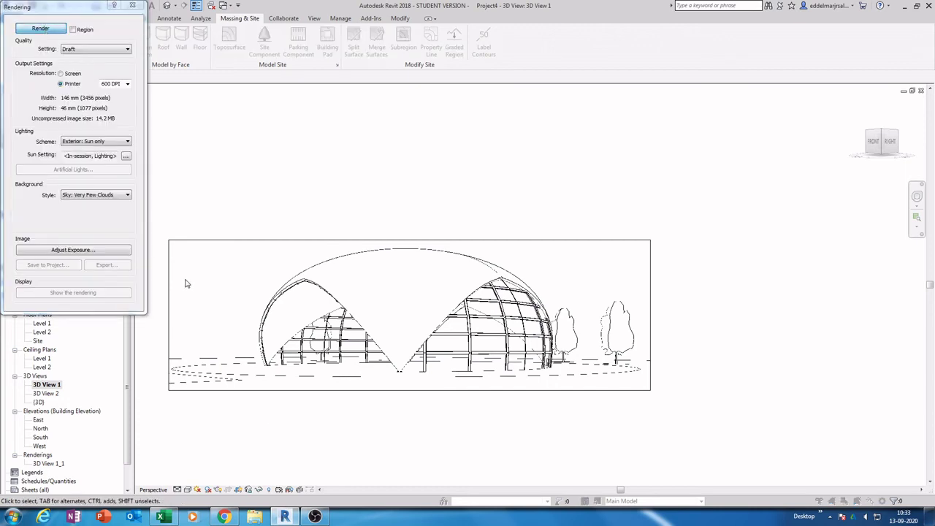